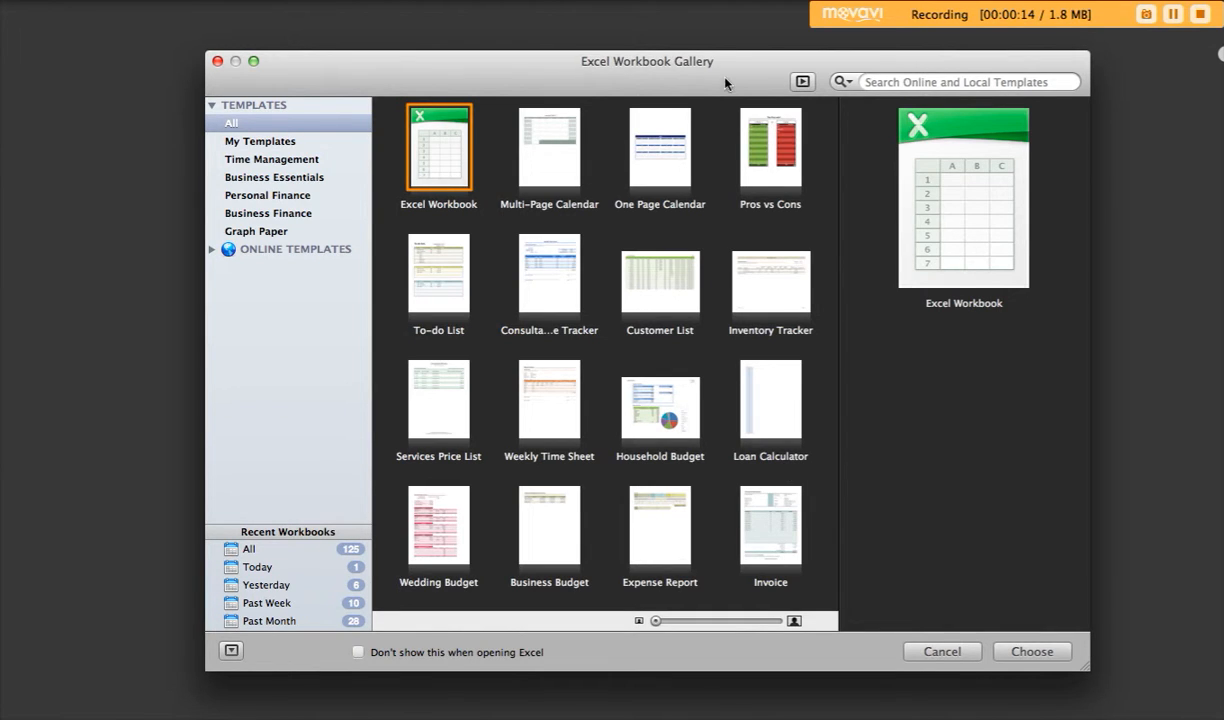
Step: Create a new blank workbook from the Excel Workbook template
double_click(435, 152)
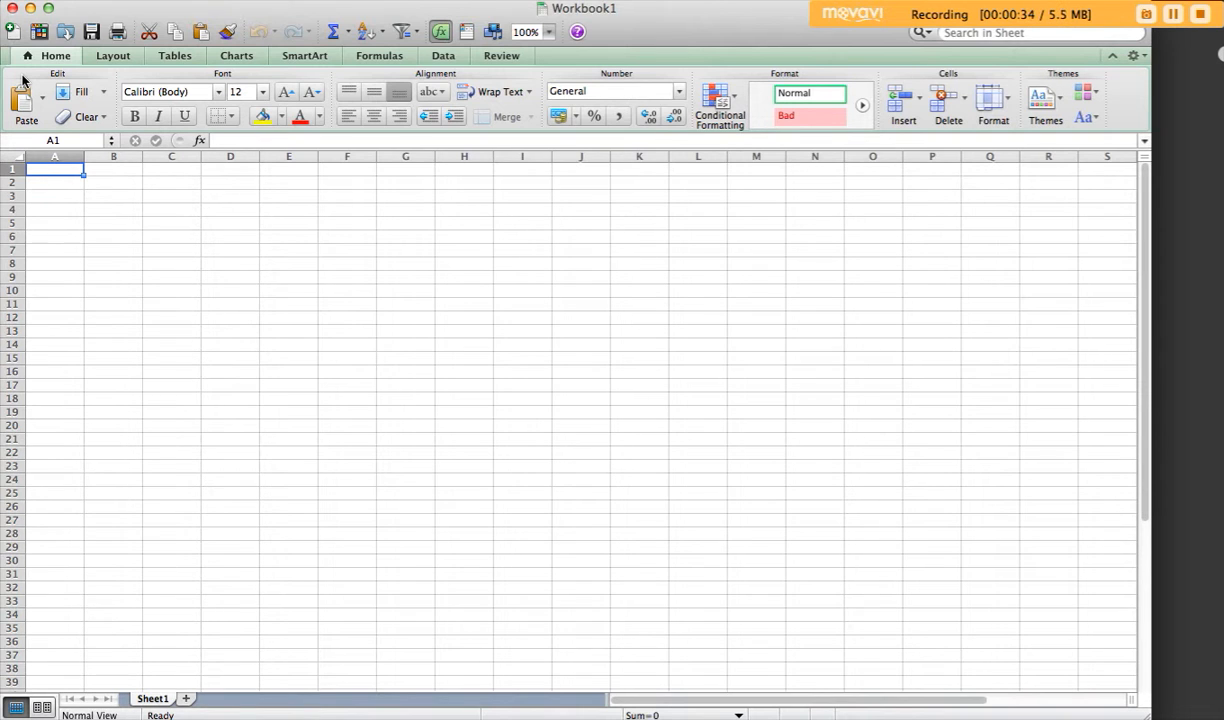
left_click(46, 156)
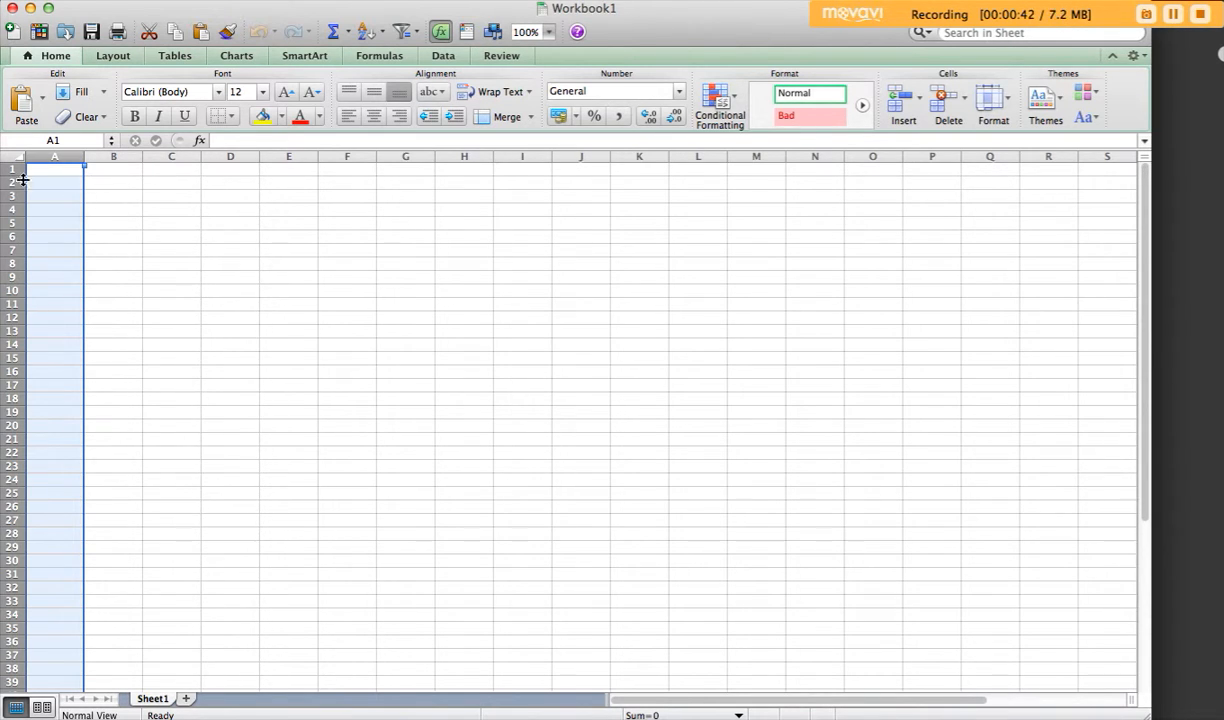
left_click(138, 207)
Step: Enter the column headers Date, AGG, SIB and DIS in cells A1 to D1
left_click(58, 171)
type("Date")
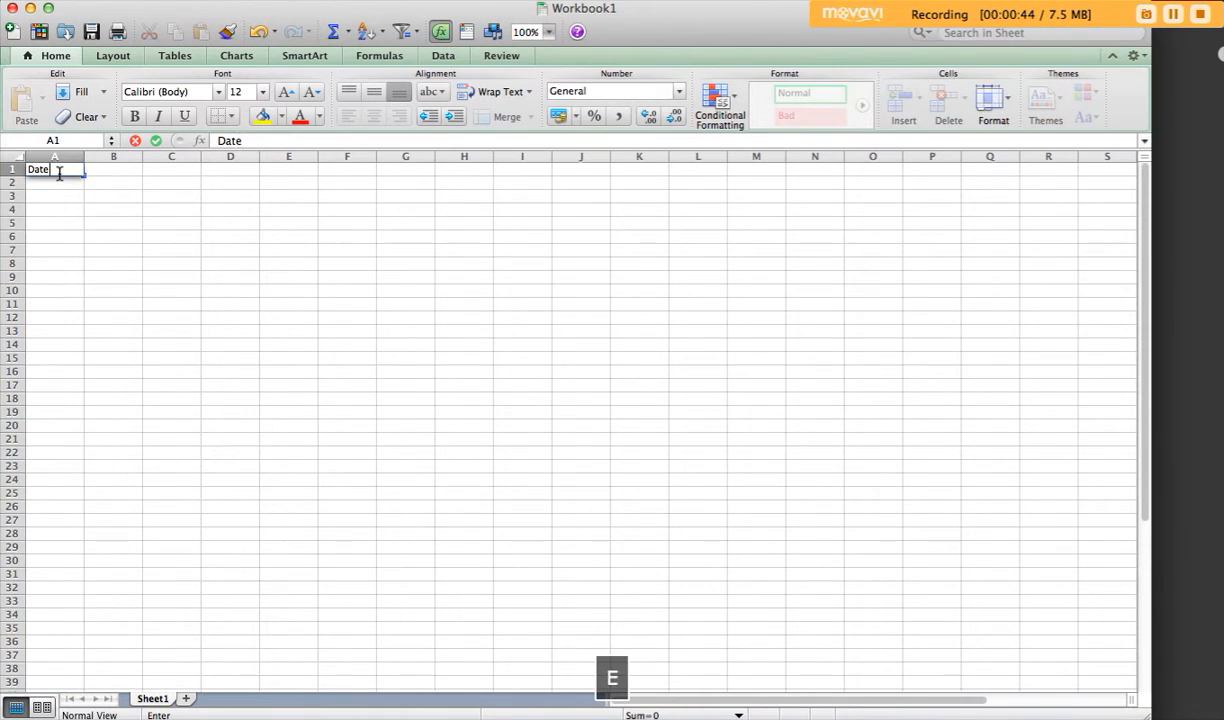
key("Right")
type("AGG")
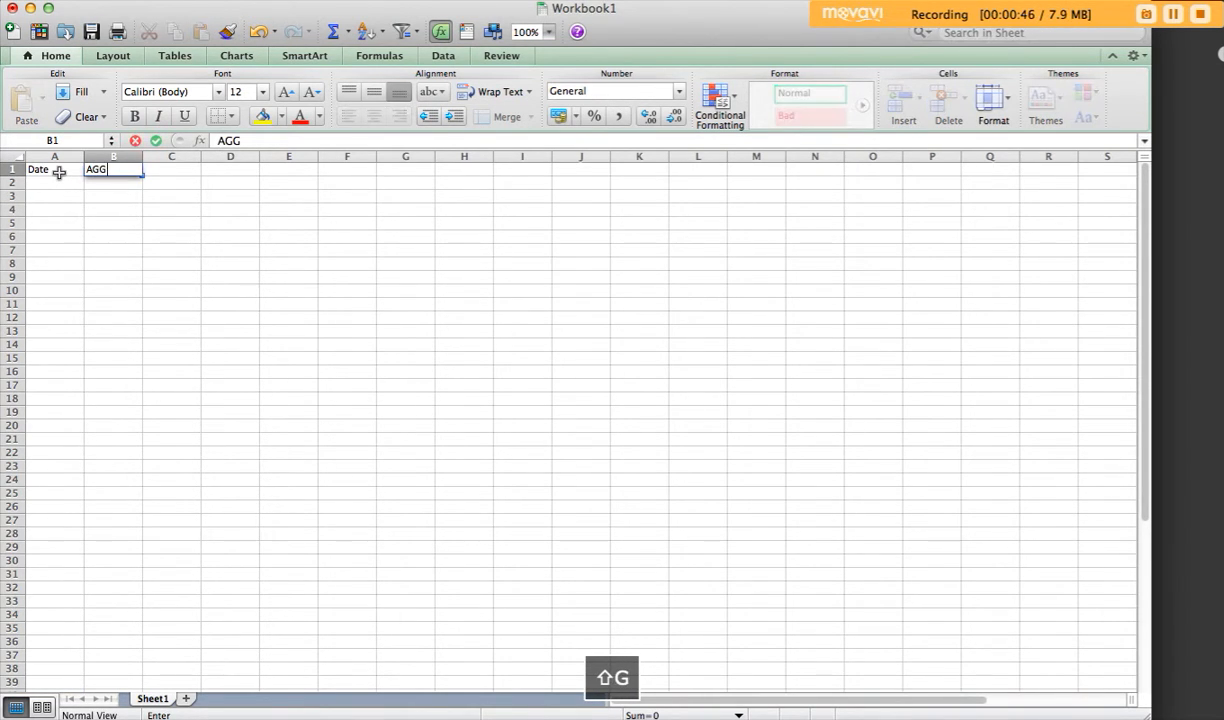
key("Right")
type("SIB")
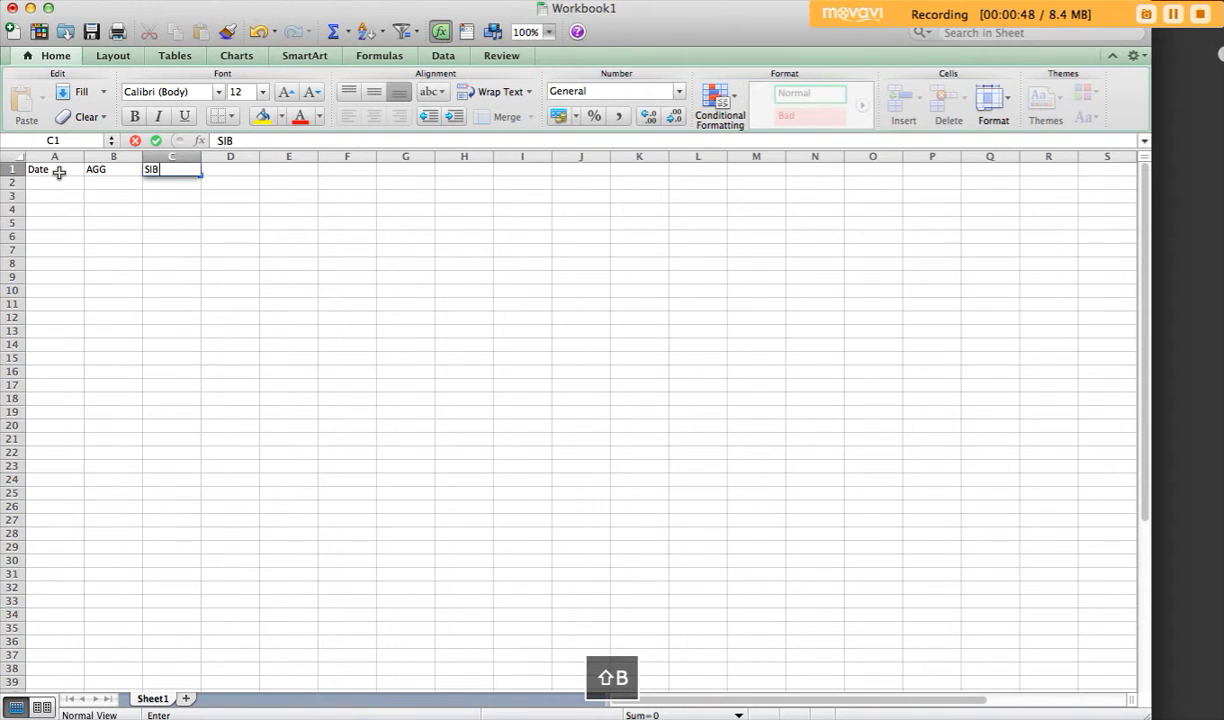
key("Right")
type("DIS")
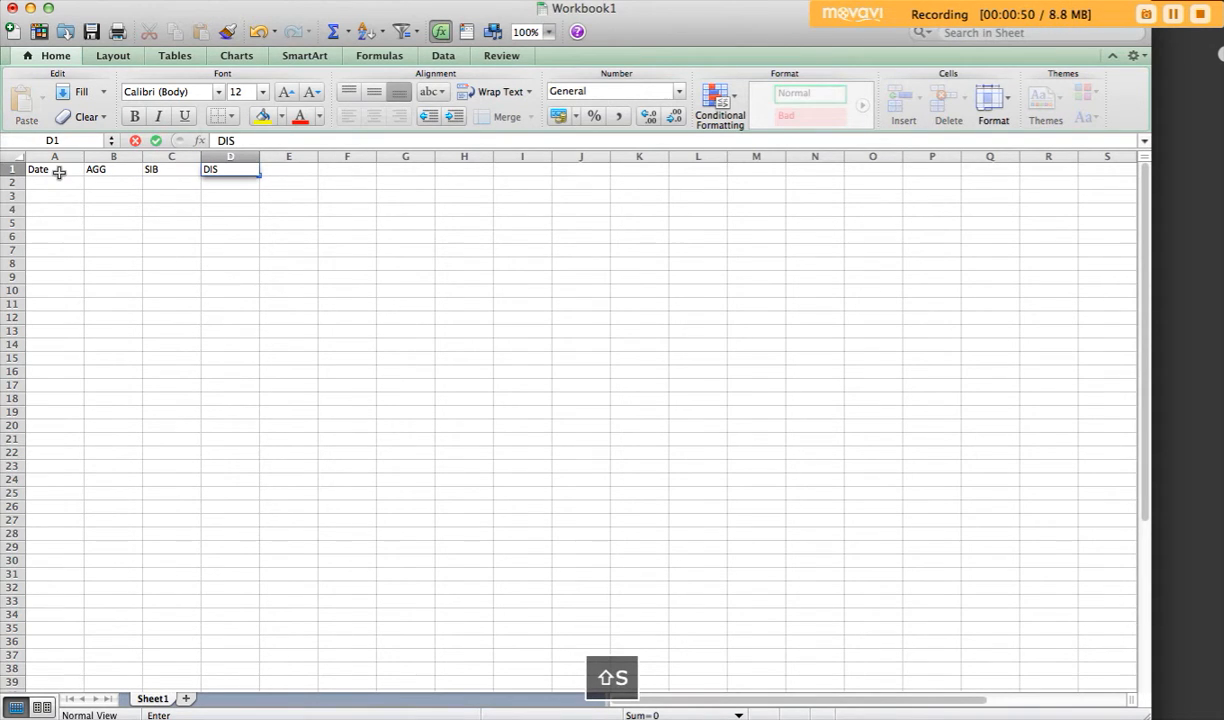
left_click(142, 290)
Step: Enter the dates 12/3/15, 12/6/15 and 12/9/15 in cells A2 to A4 under Date
left_click(61, 183)
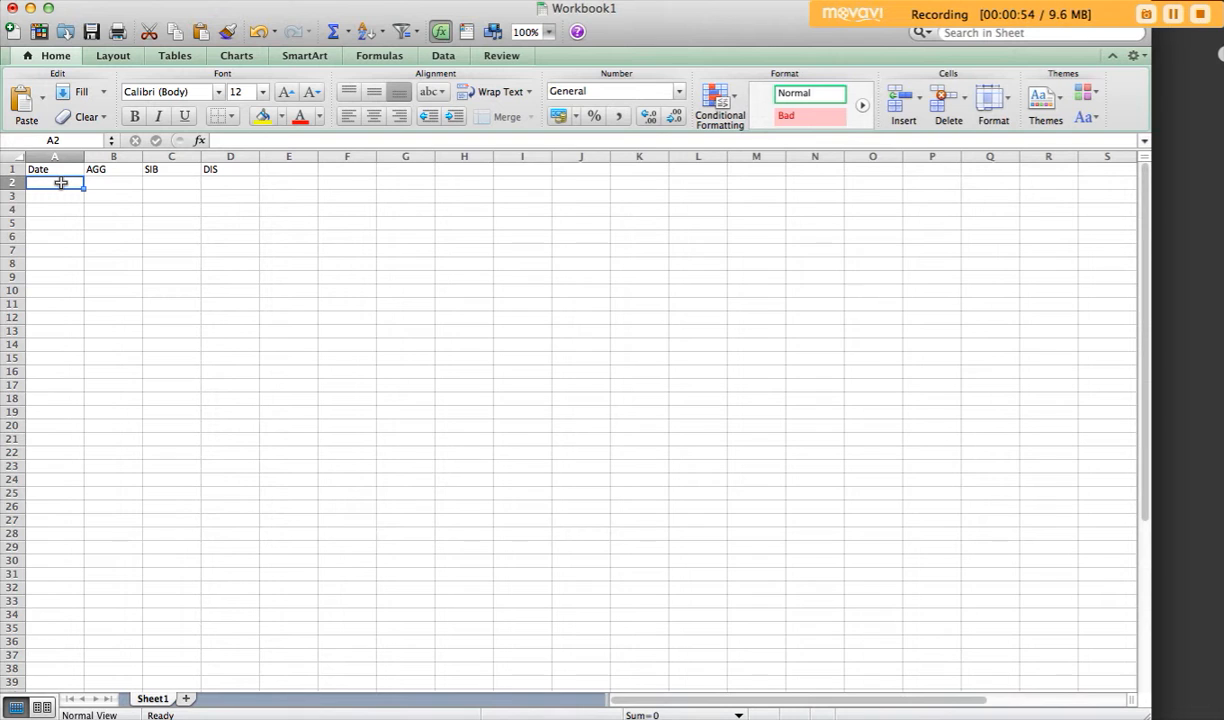
type("12/3/15")
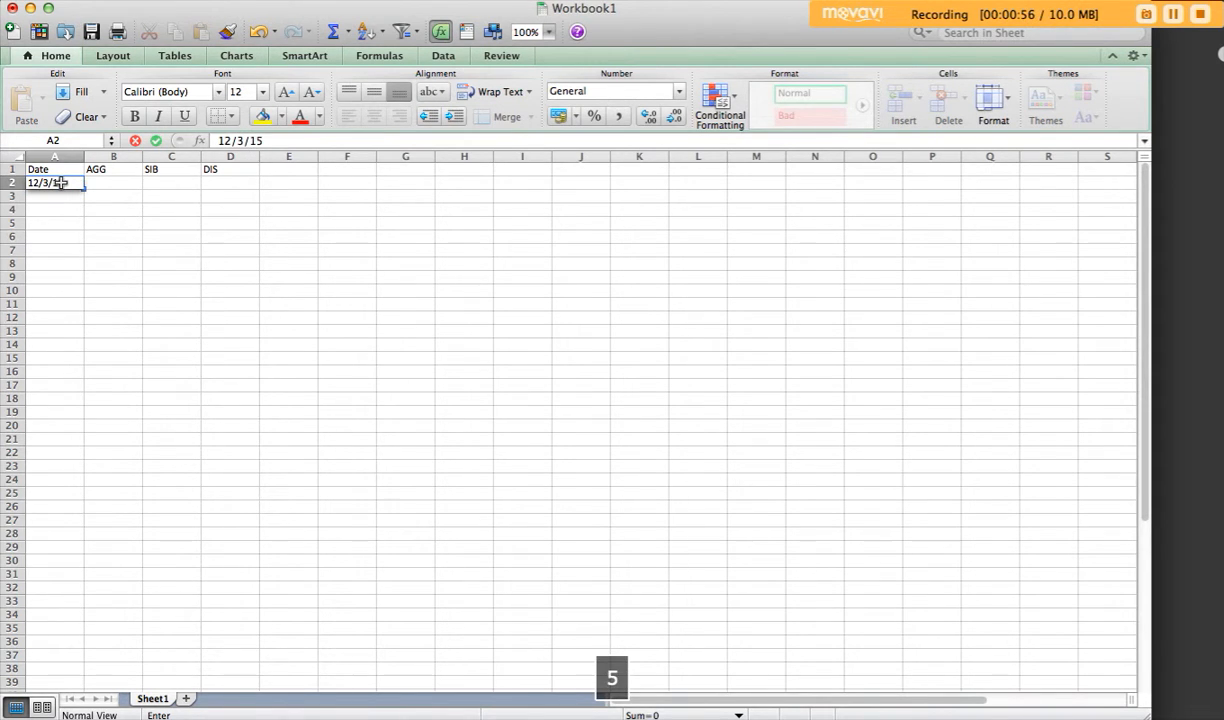
key("Right")
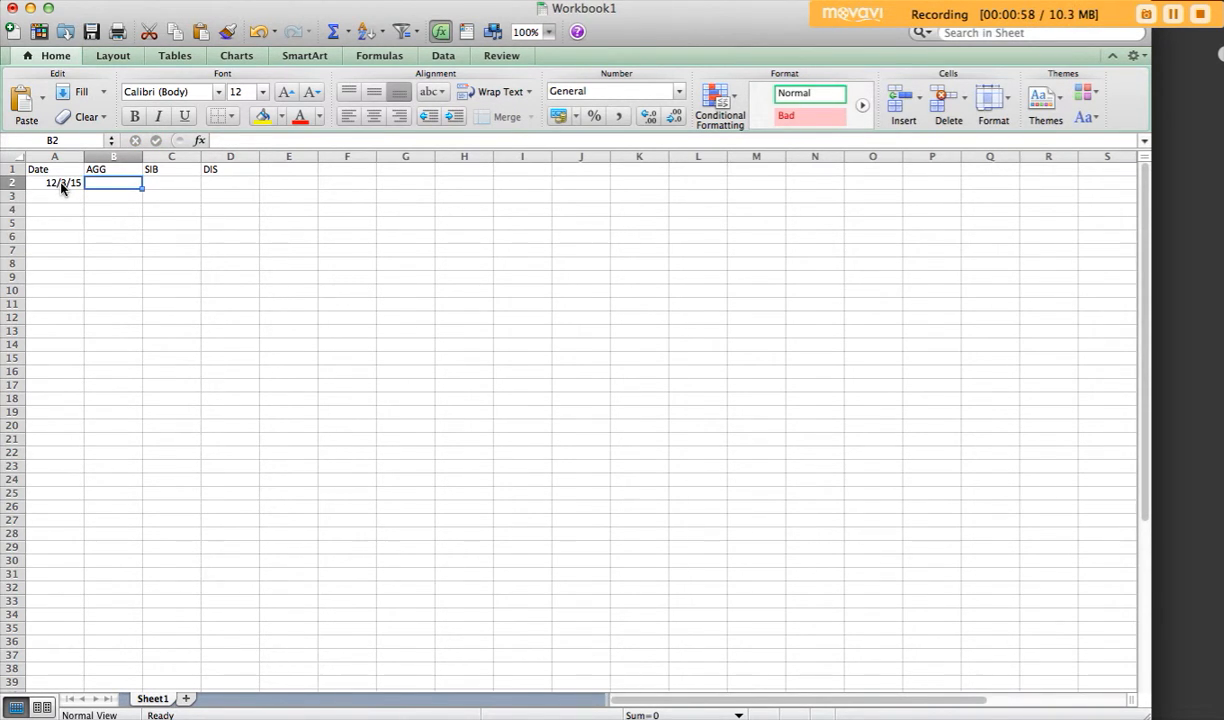
key("Down")
key("Left")
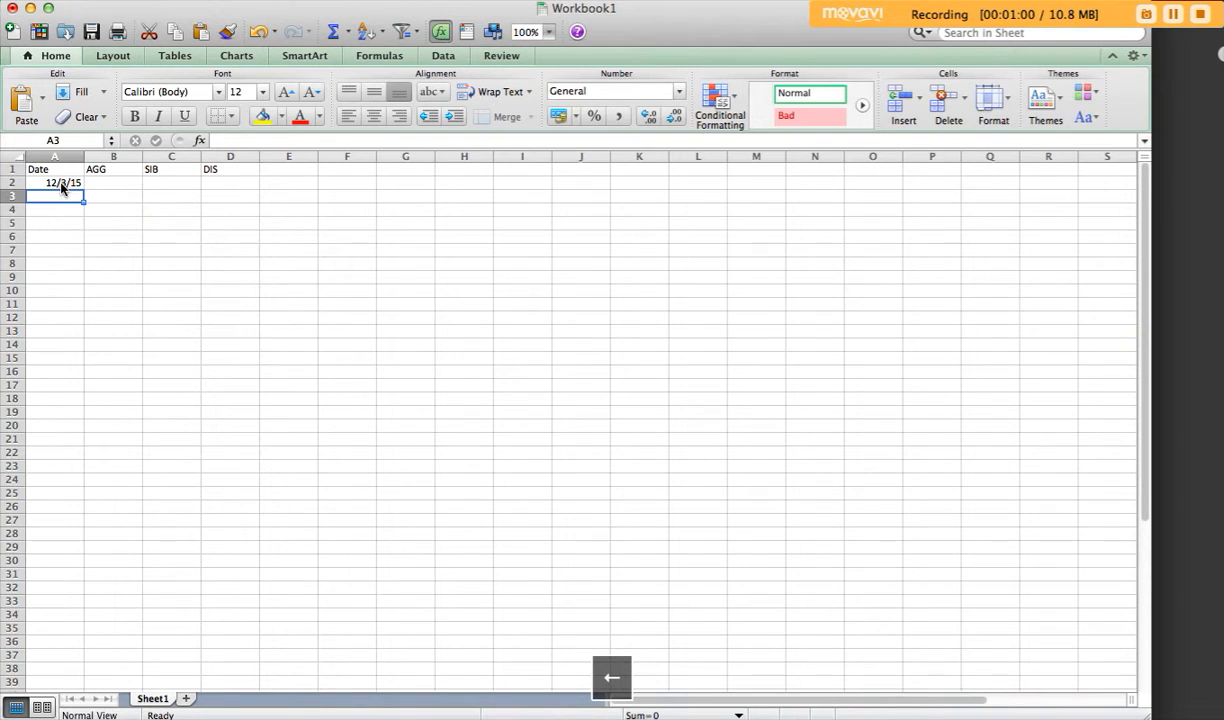
type("12/6/15")
key("Return")
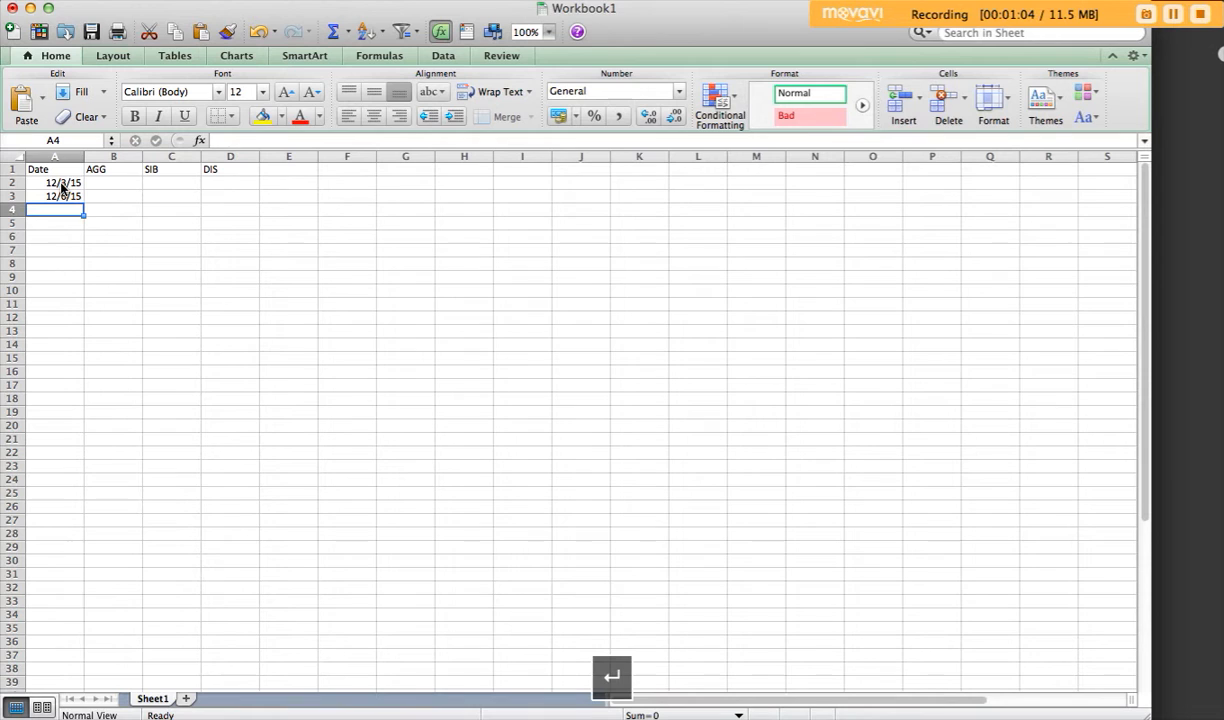
type("12/9/15")
key("Return")
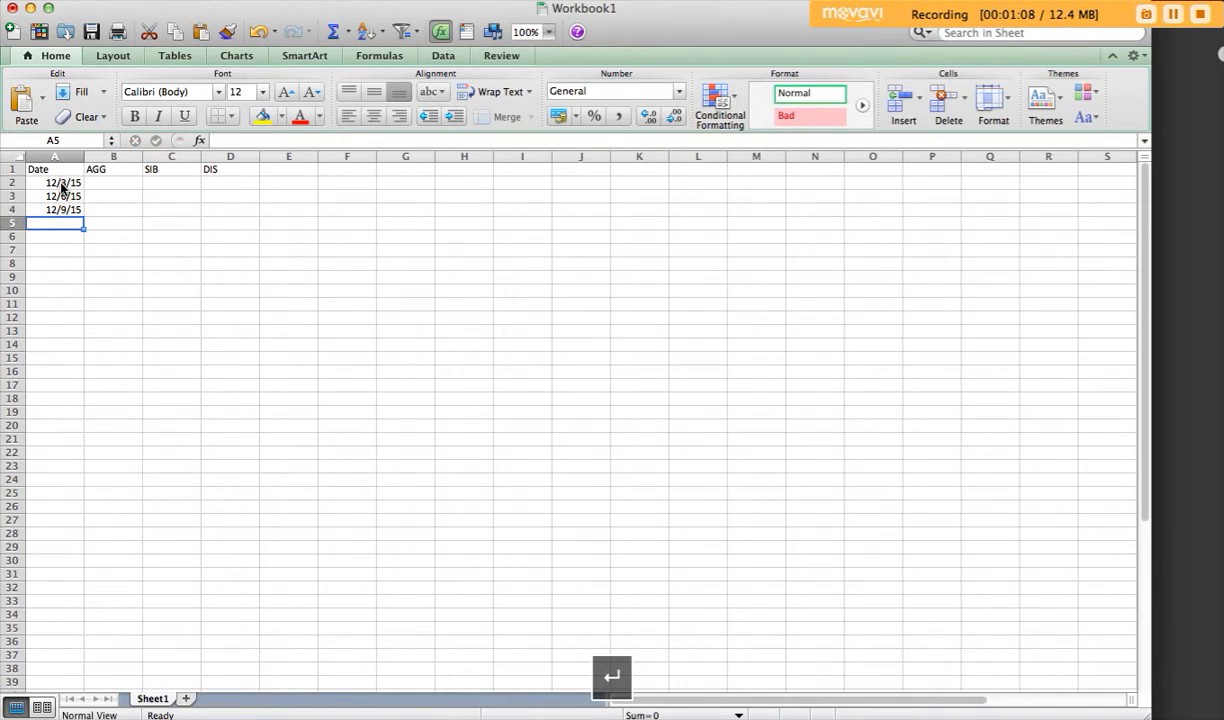
Step: Fill the AGG column with 2, 6 and 9 in cells B2 to B4
left_click(116, 181)
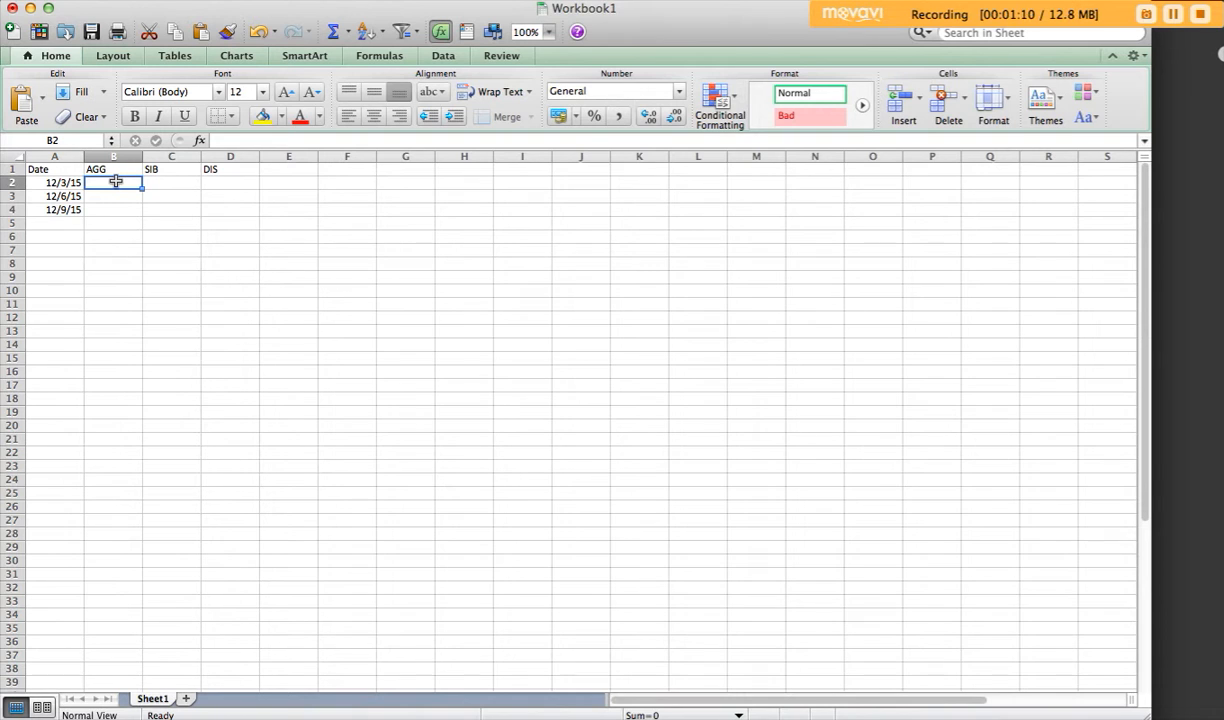
type("2")
key("Return")
type("6")
key("Return")
type("9")
key("Return")
Step: Fill the SIB column with 0, 8 and 2 in cells C2 to C4
left_click(175, 182)
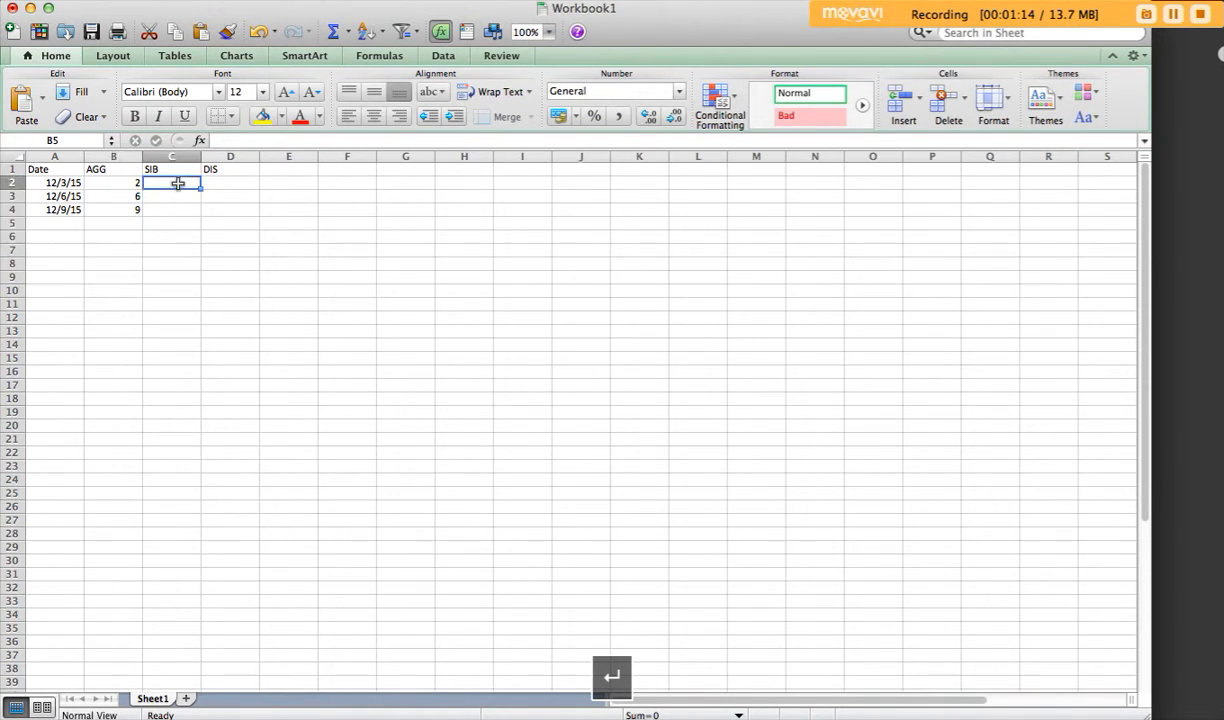
type("0")
key("Return")
type("8")
key("Return")
type("2")
key("Return")
Step: Fill the DIS column with 4, 3 and 4 in cells D2 to D4
left_click(226, 184)
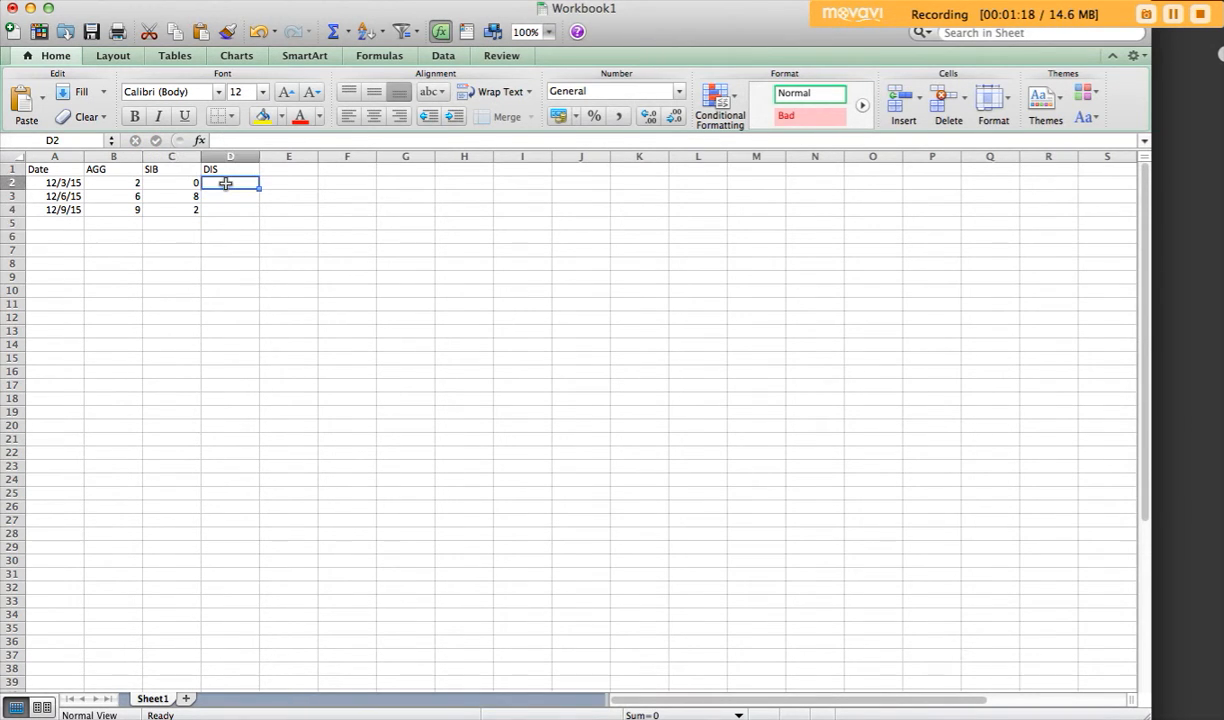
type("4")
key("Return")
type("3")
key("Return")
type("4")
key("Return")
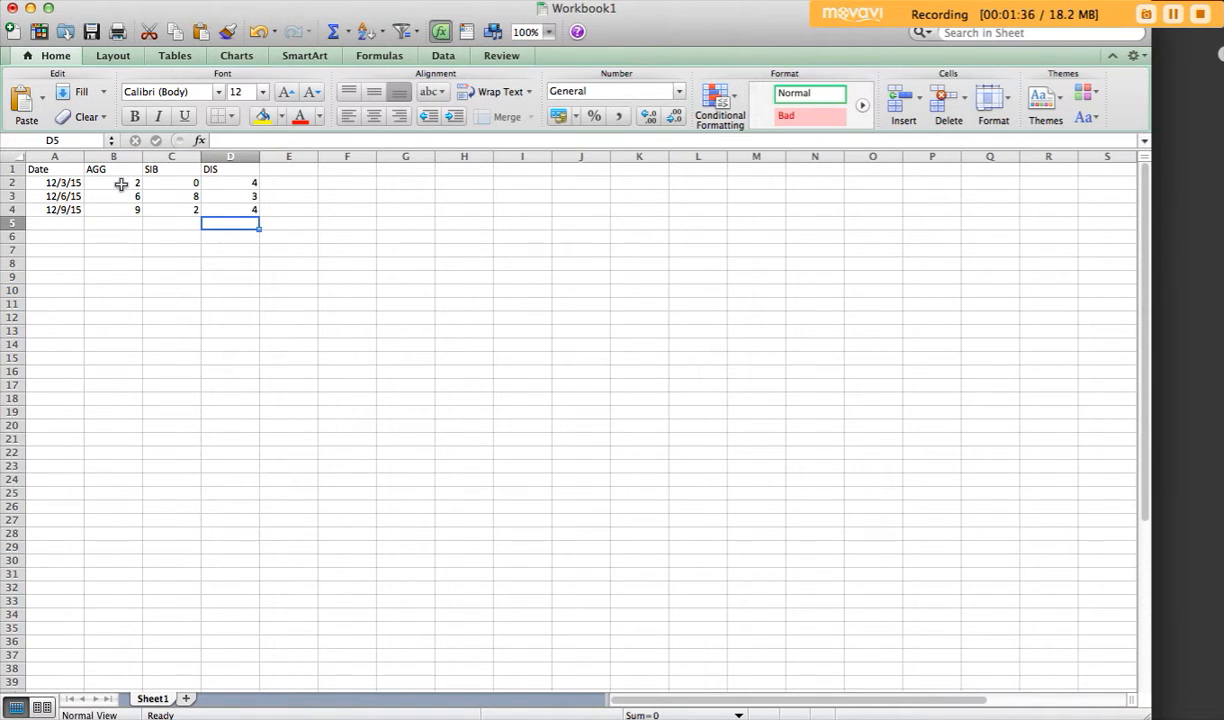
Step: Insert a 2-D Marked Line chart from the AGG range B2:B20, including the empty cells for future data
left_click(122, 183)
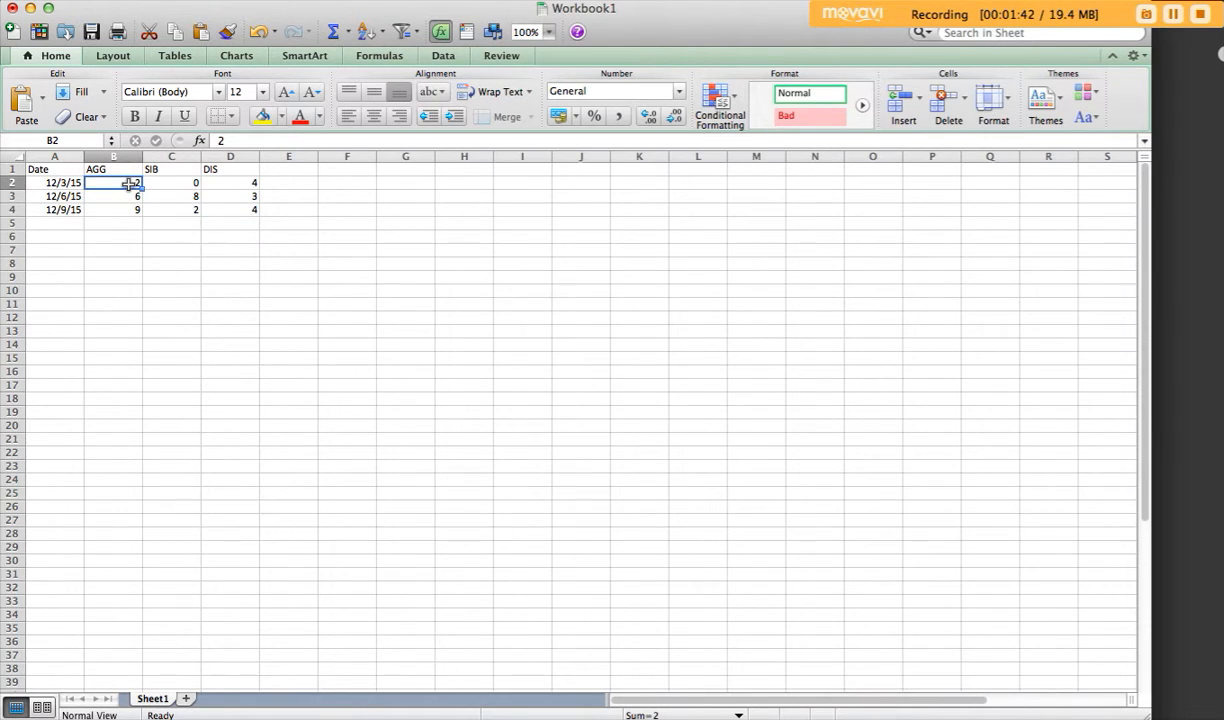
left_click_drag(130, 184, 108, 425)
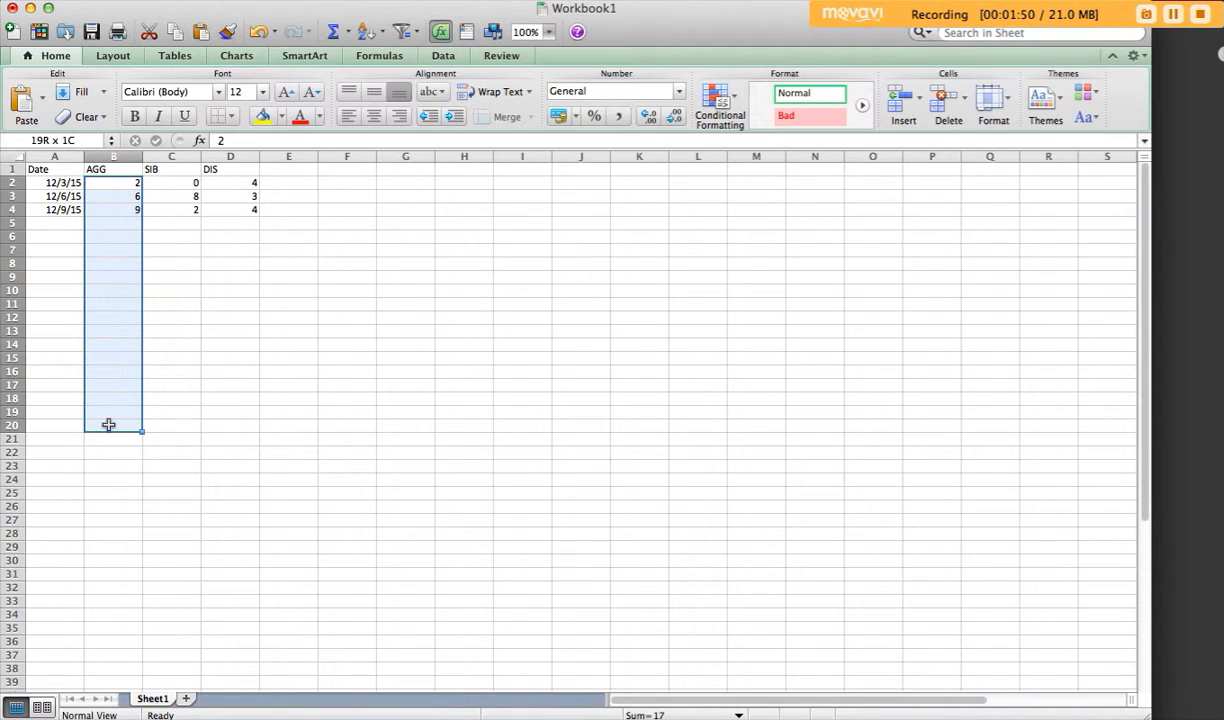
left_click_drag(108, 425, 108, 425)
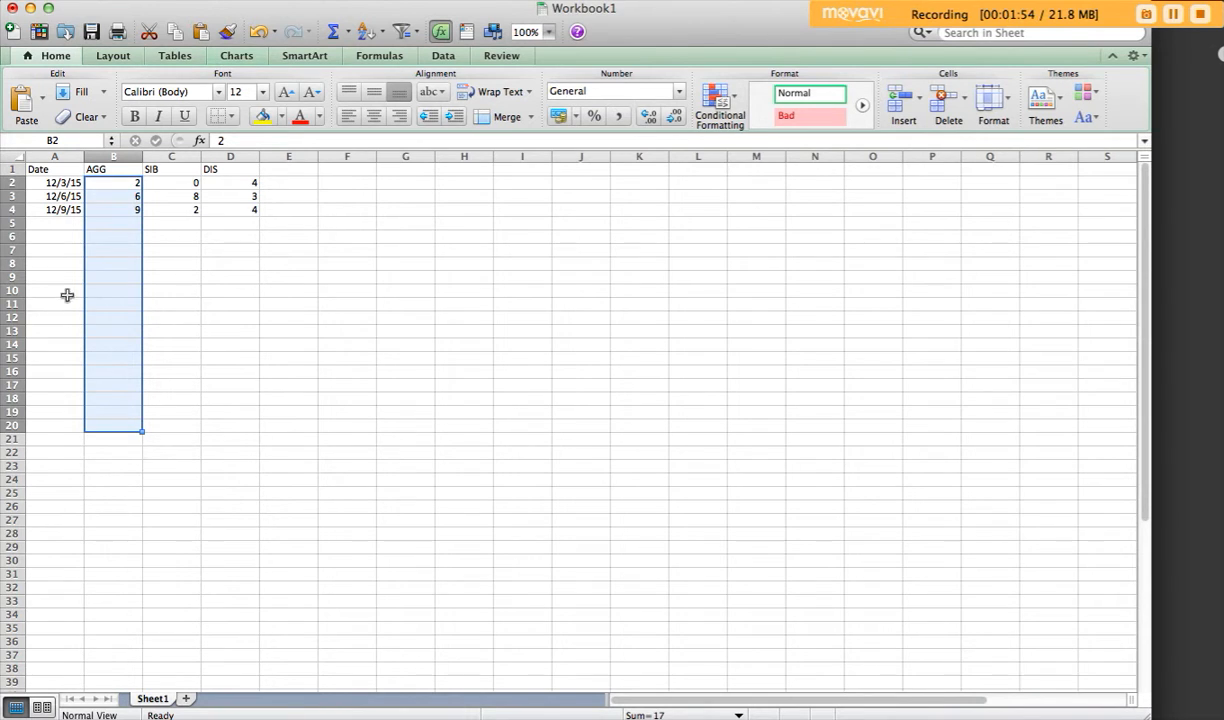
left_click(254, 58)
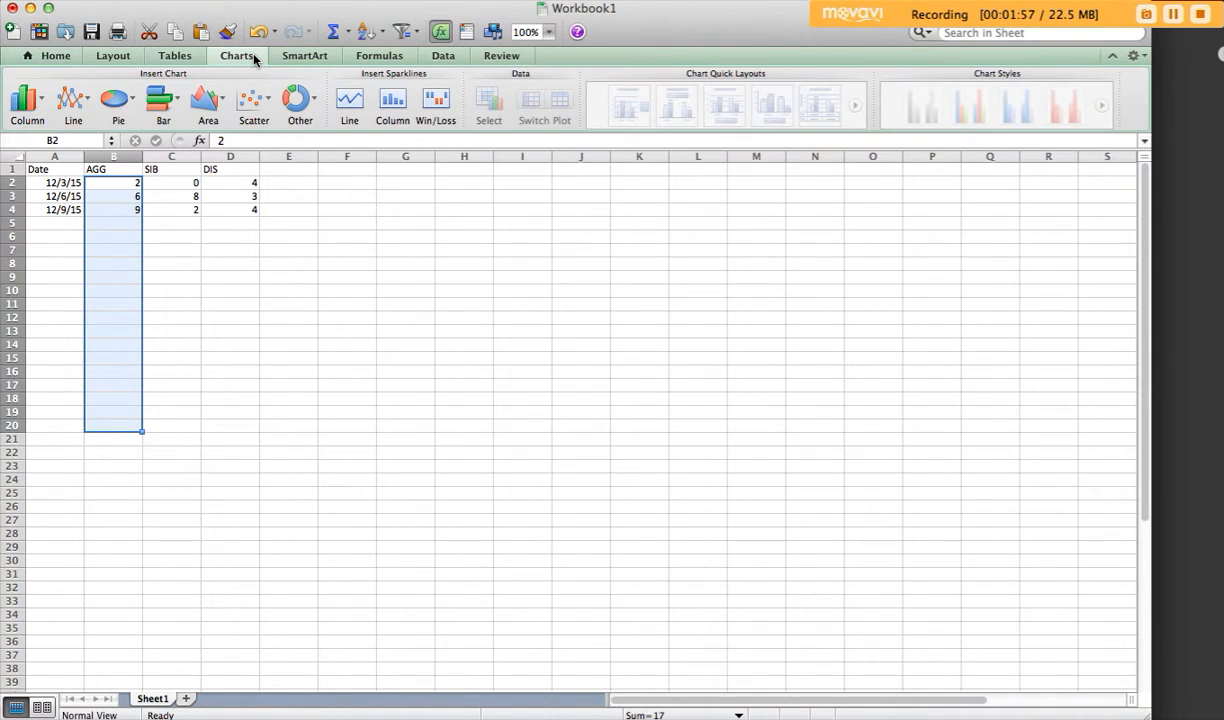
left_click(88, 107)
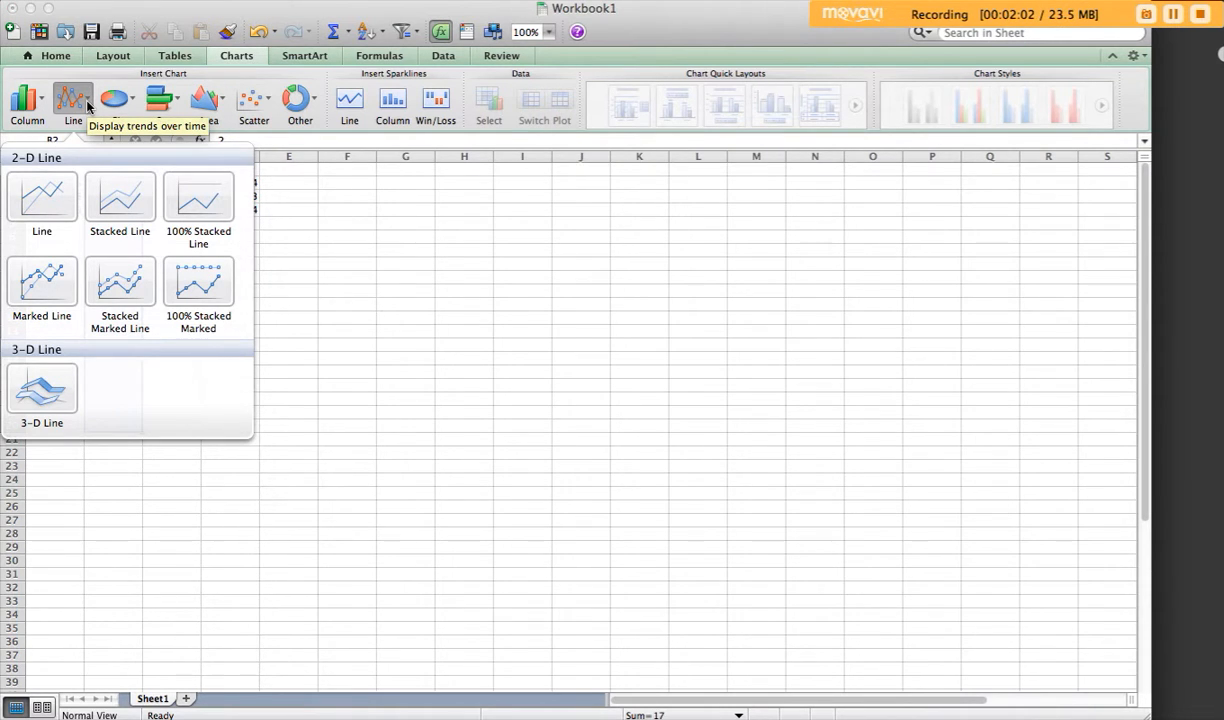
left_click(33, 285)
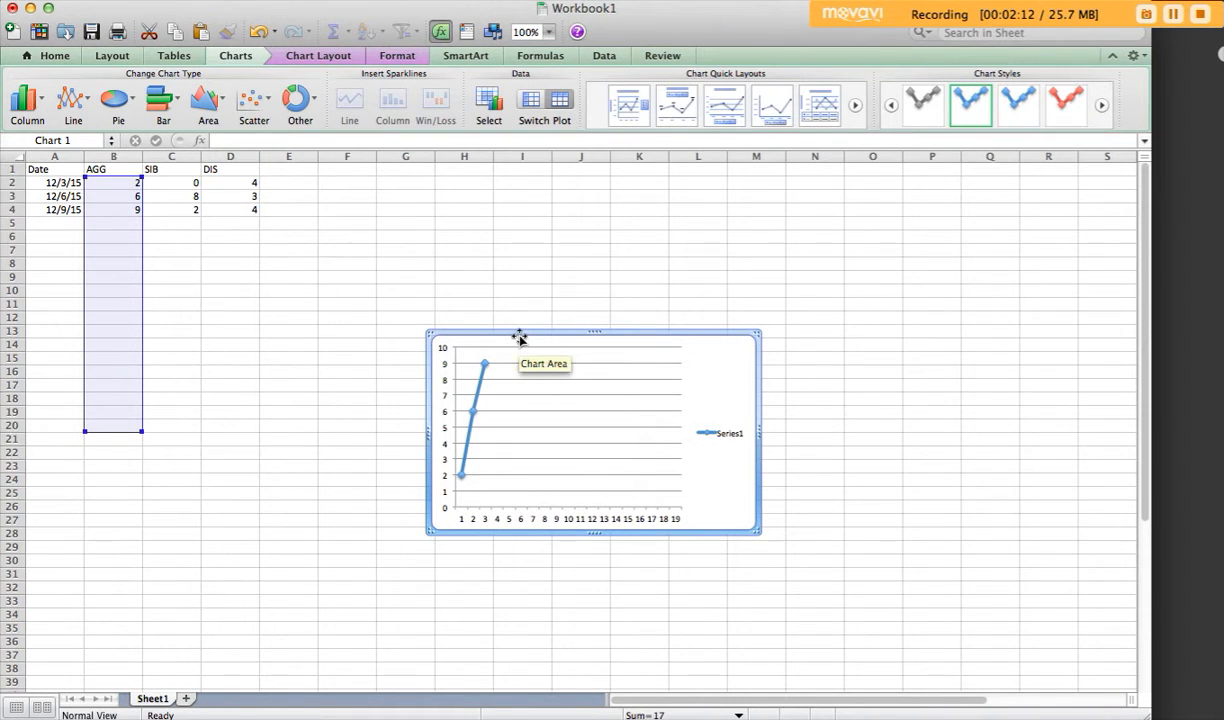
Step: Move the chart beside the data, starting at row 2 in columns F to K, and delete its major gridlines
left_click_drag(519, 332, 408, 180)
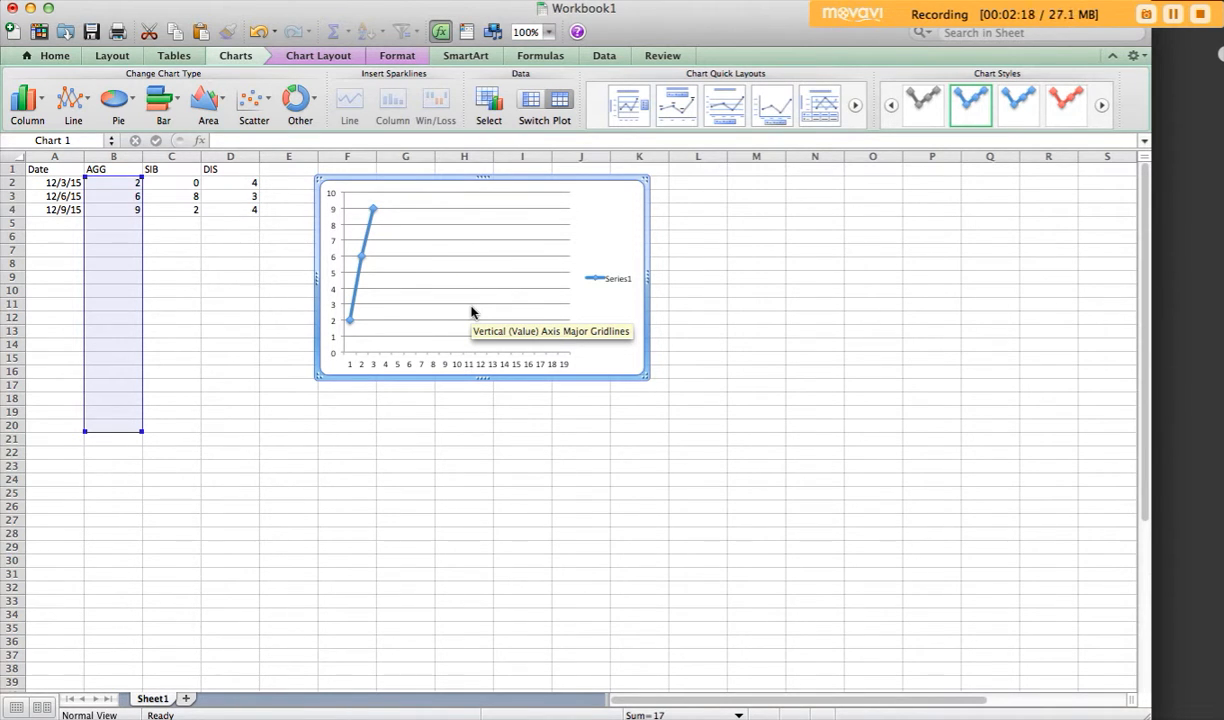
left_click(510, 241)
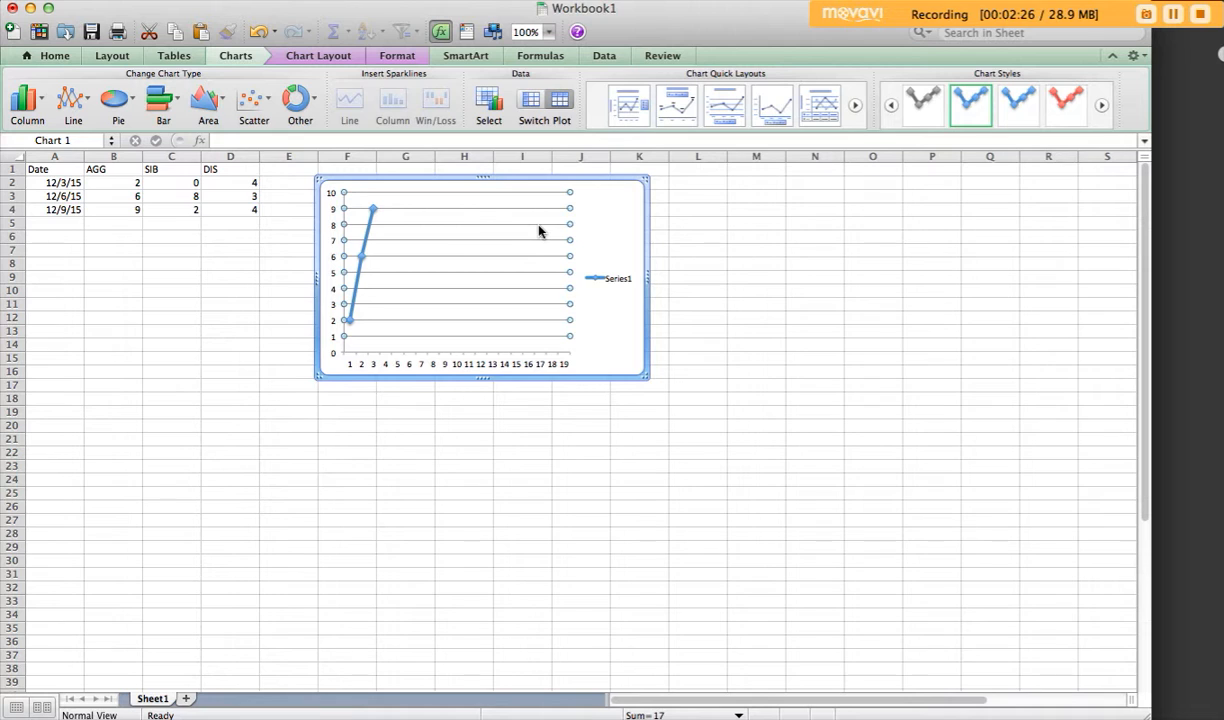
key("BackSpace")
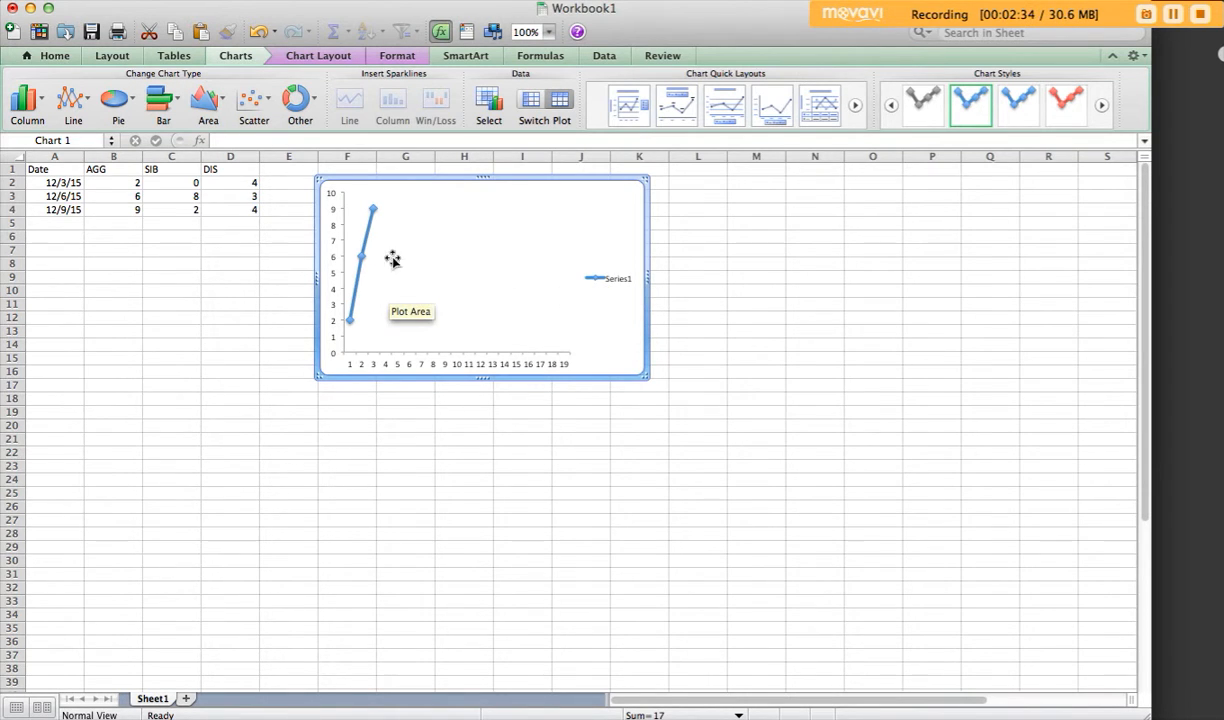
Step: Add a title above the line chart and set its text to "Aggression"
mouse_move(371, 237)
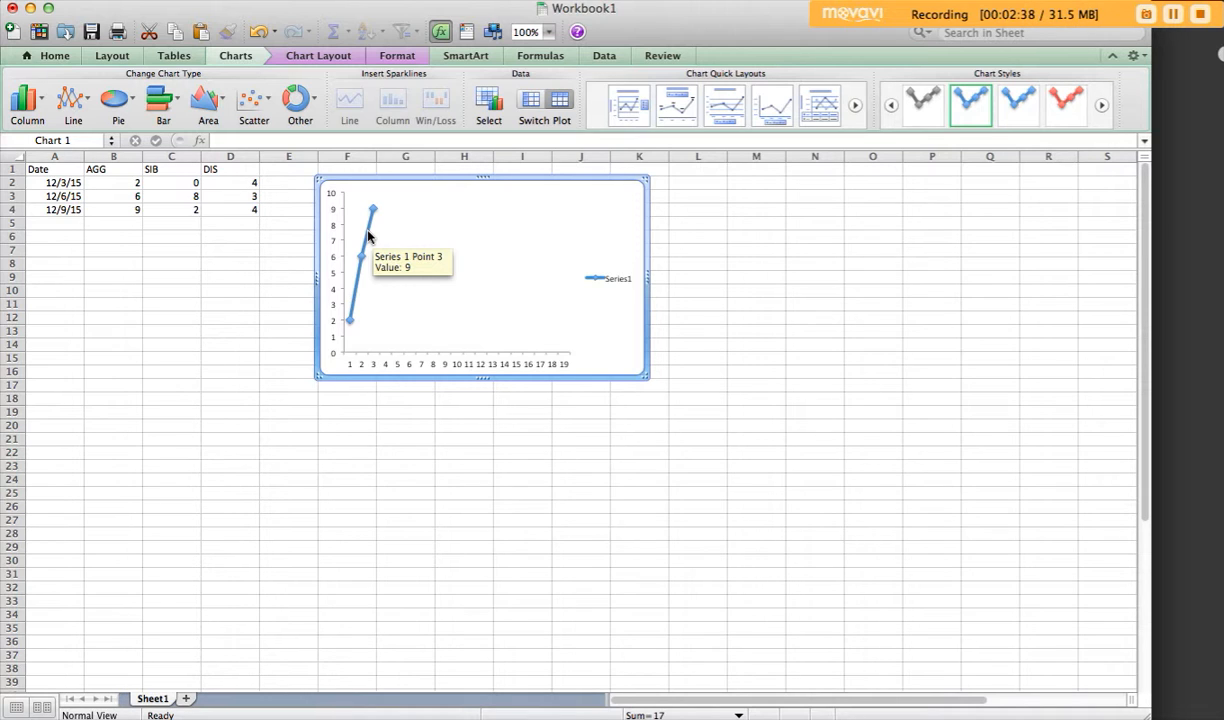
left_click(313, 56)
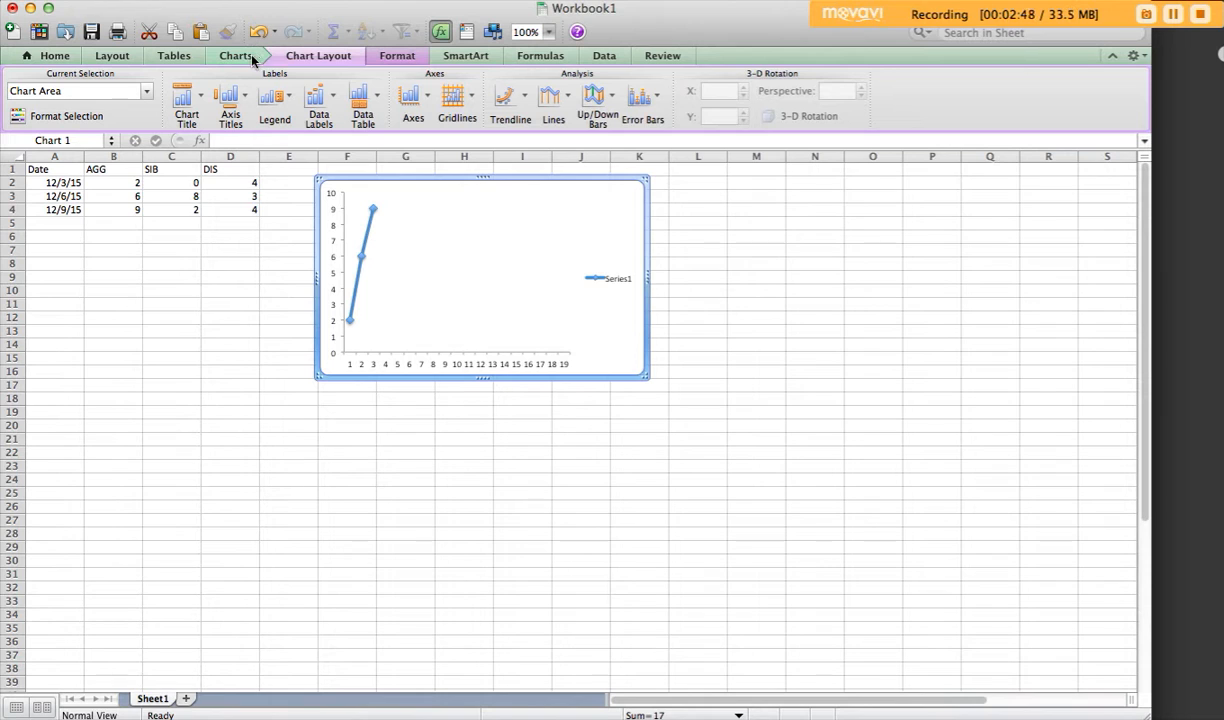
left_click(172, 318)
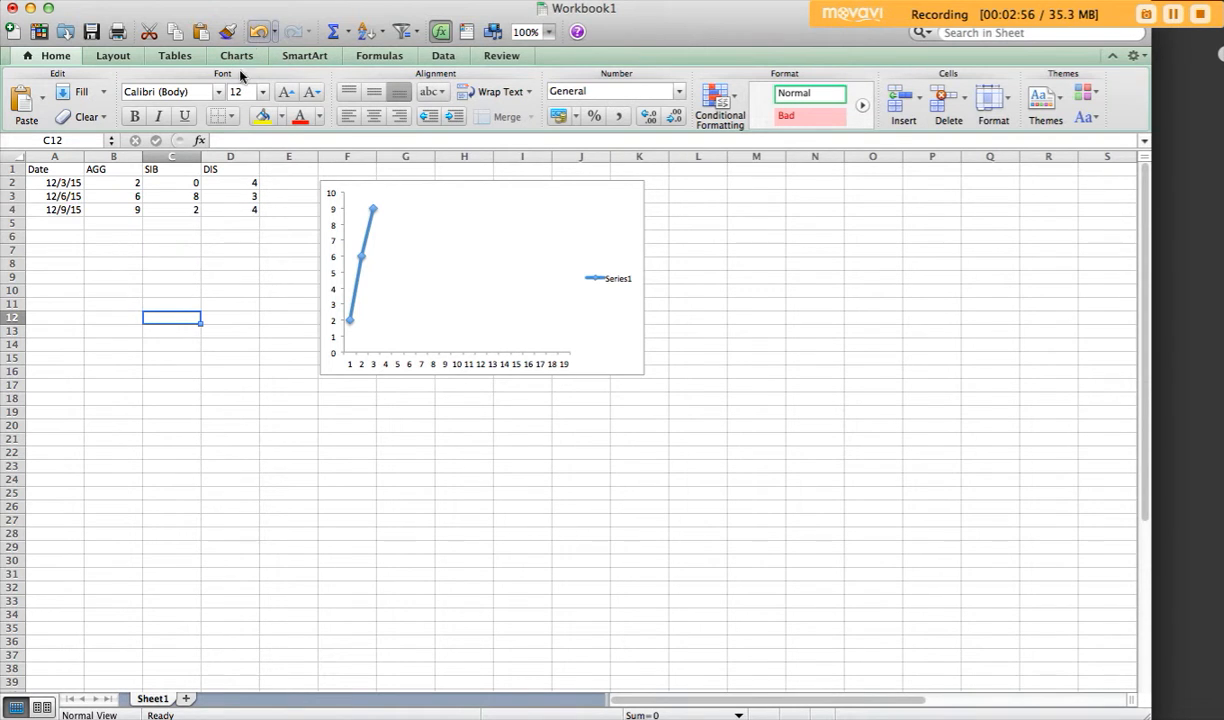
left_click(538, 232)
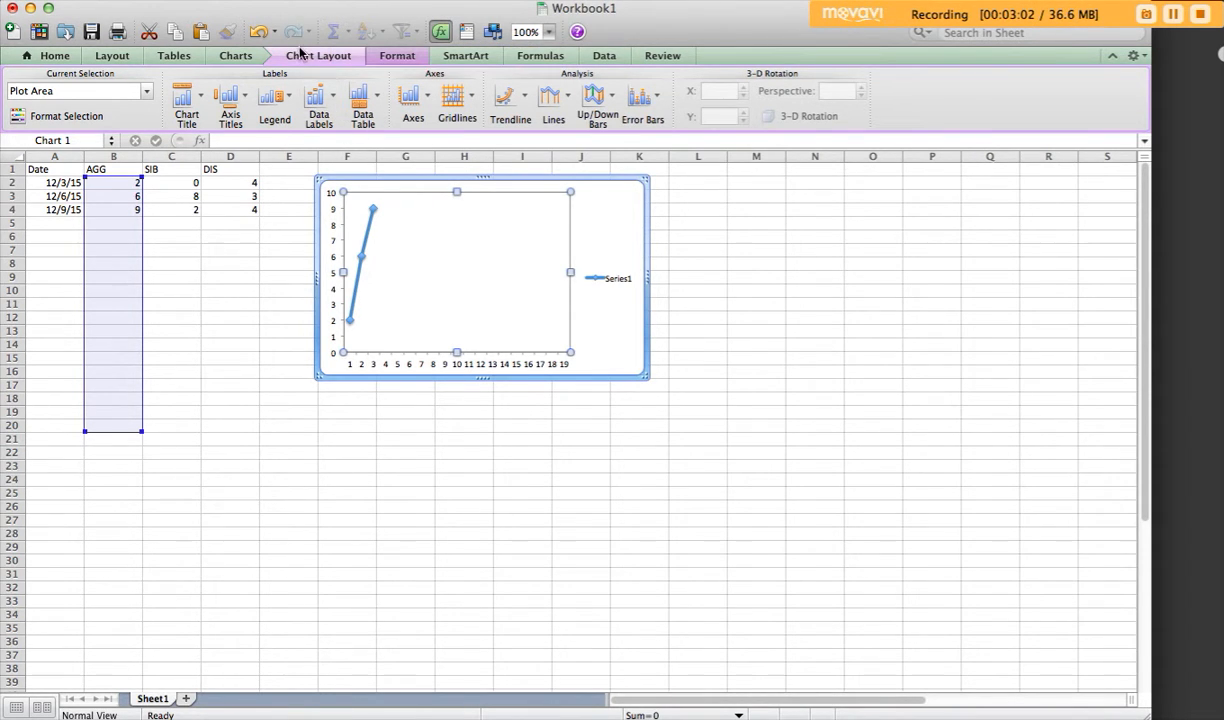
left_click(200, 100)
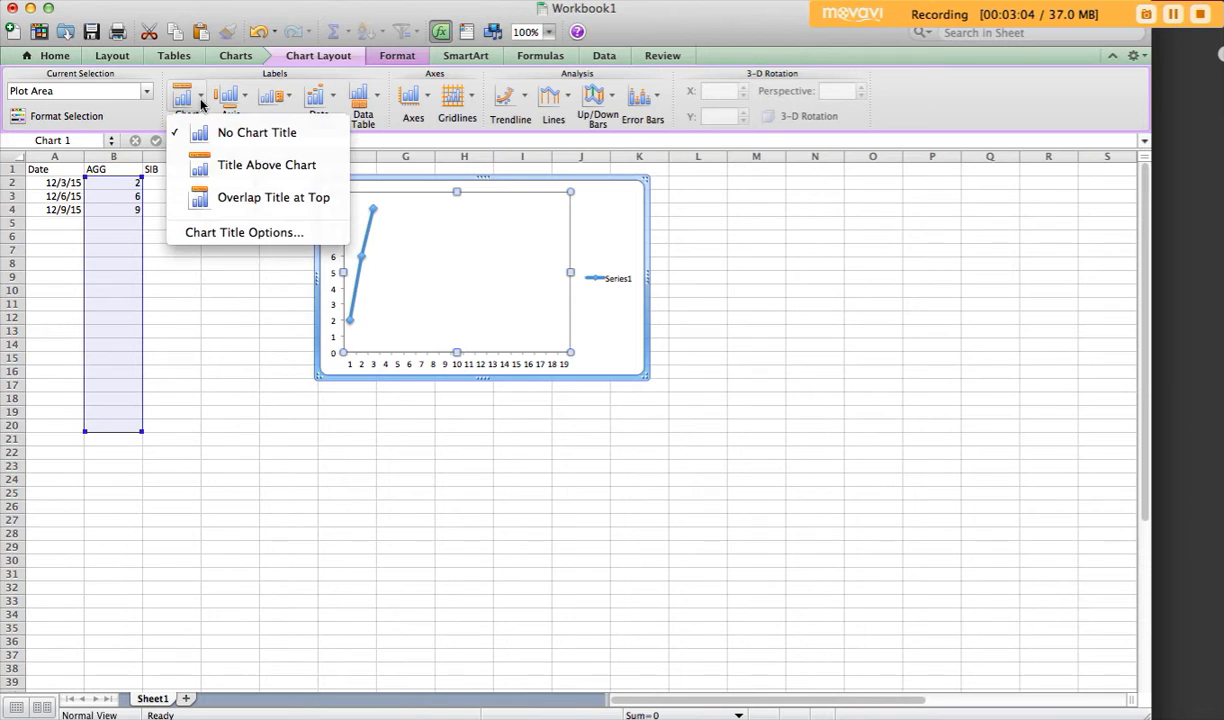
left_click(207, 168)
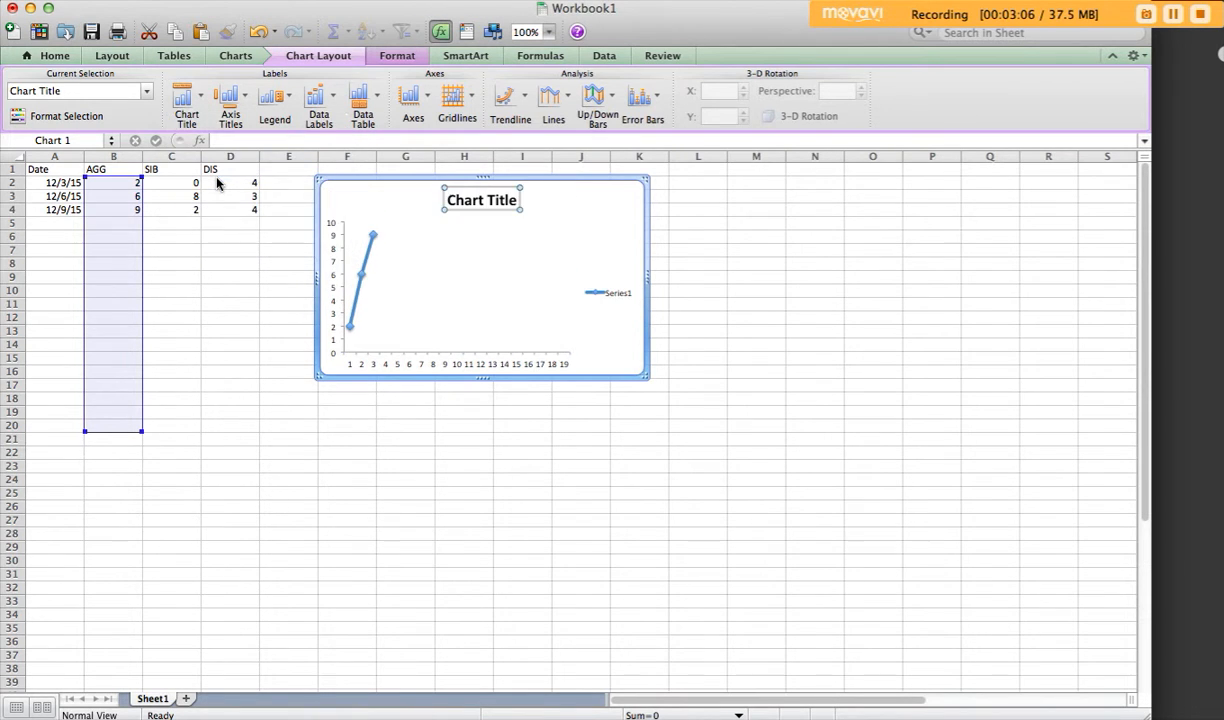
type("Aggression")
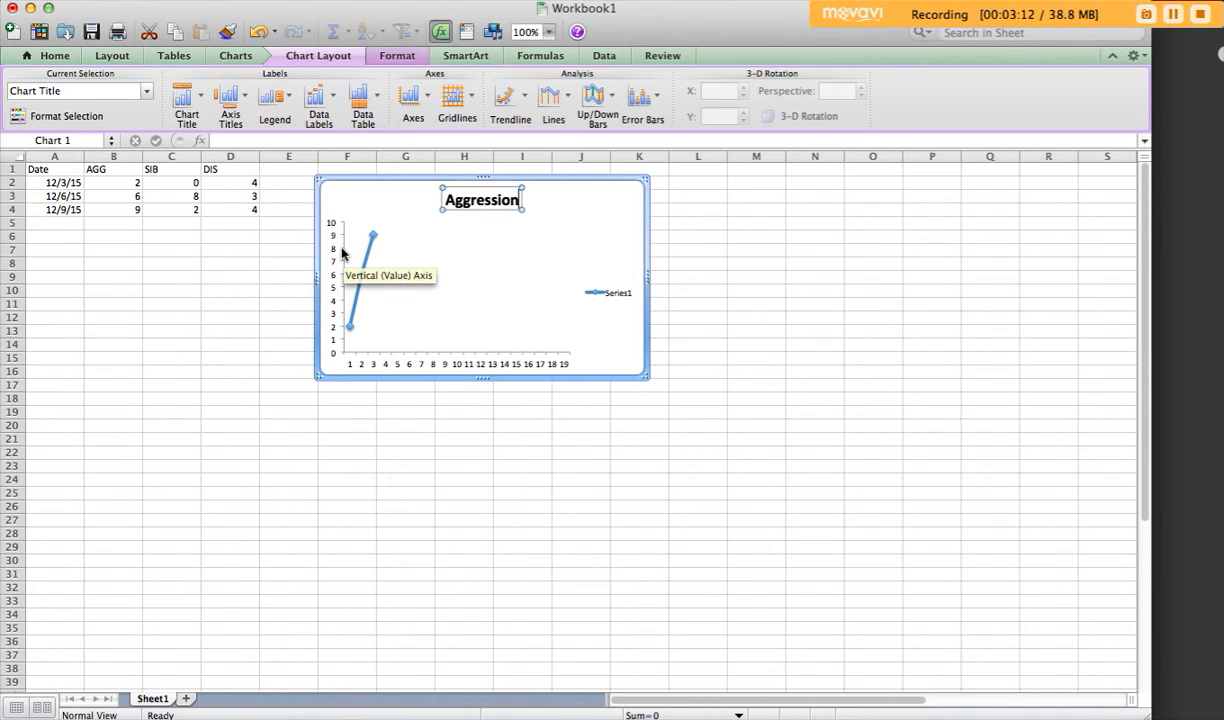
Step: Add a horizontal axis title below the chart's axis and set its text to "date"
left_click(244, 100)
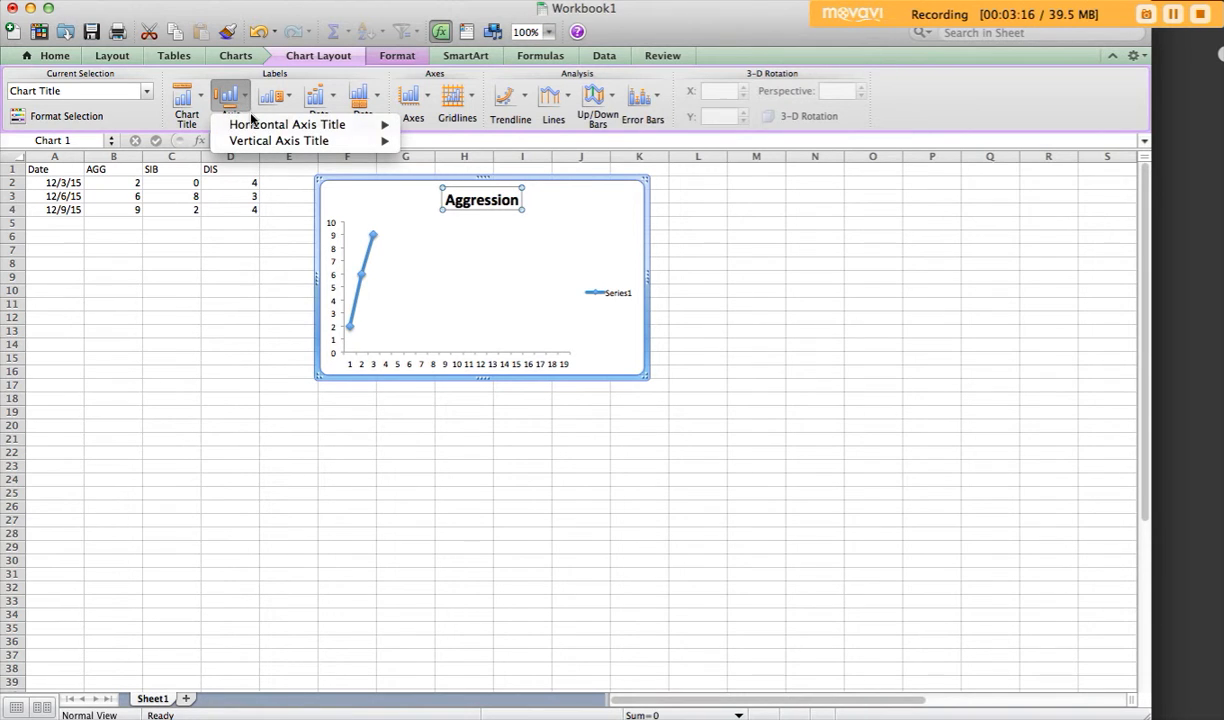
mouse_move(295, 124)
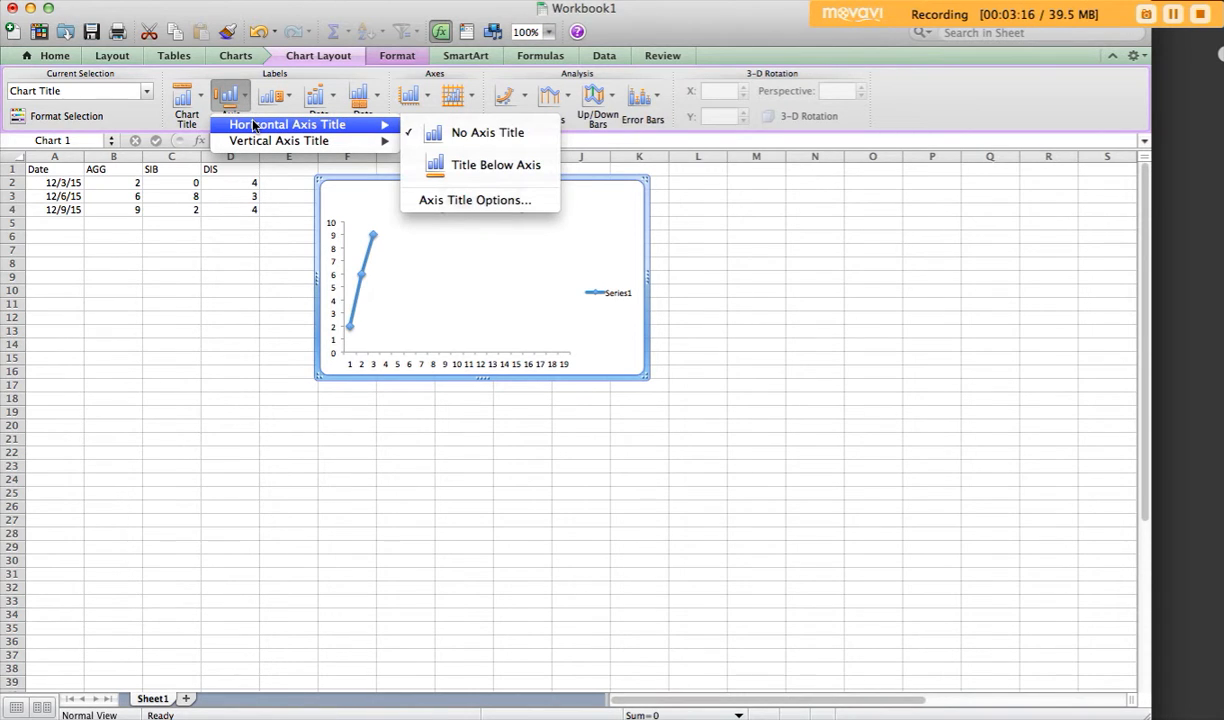
left_click(459, 167)
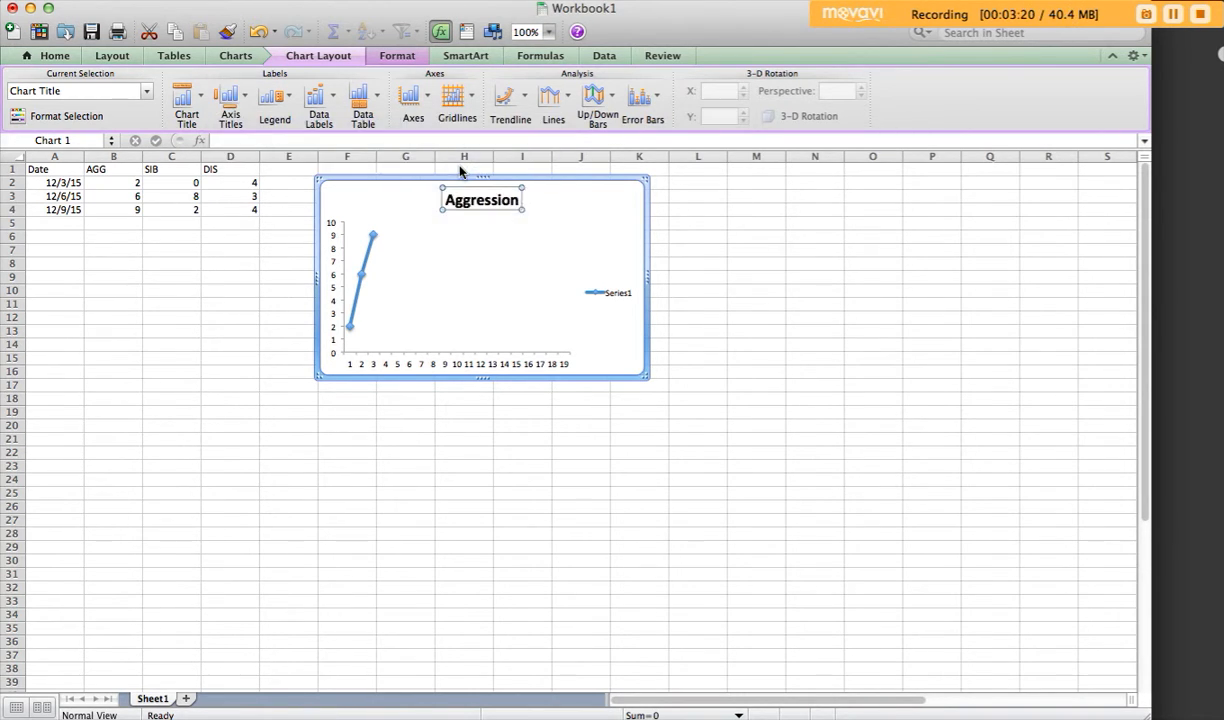
type("aate")
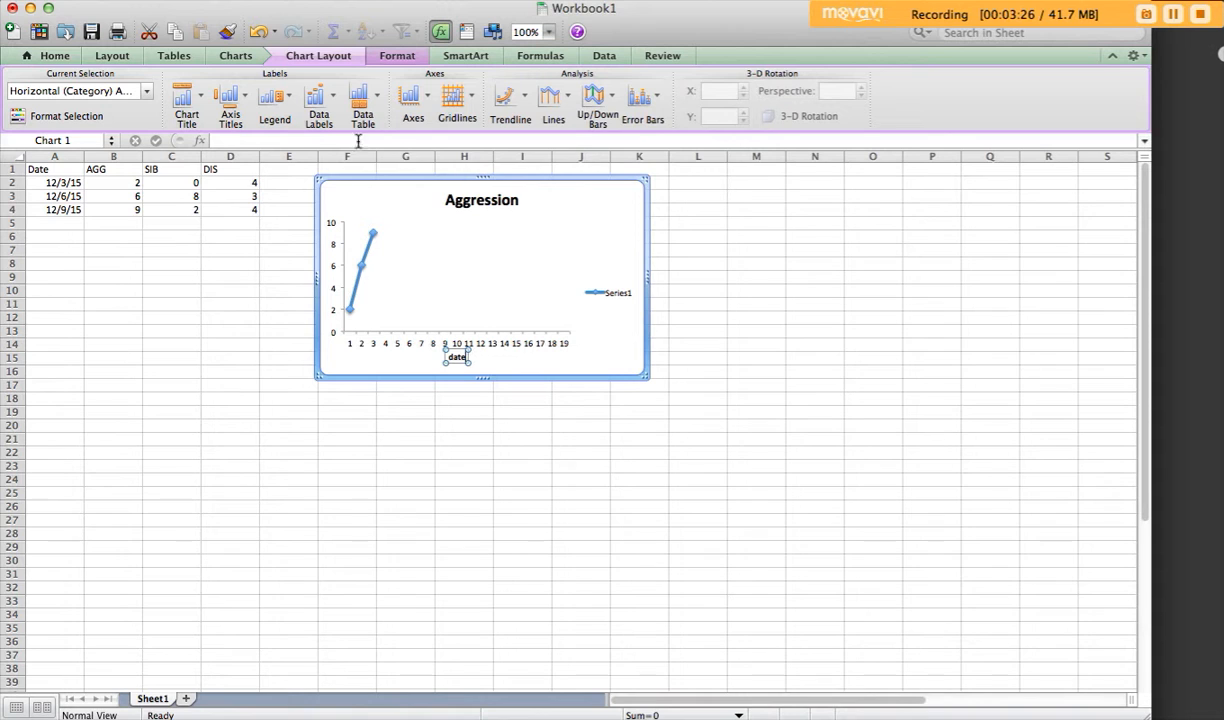
Step: Add a rotated vertical axis title to the chart and set its text to "frequency"
left_click(236, 108)
mouse_move(240, 140)
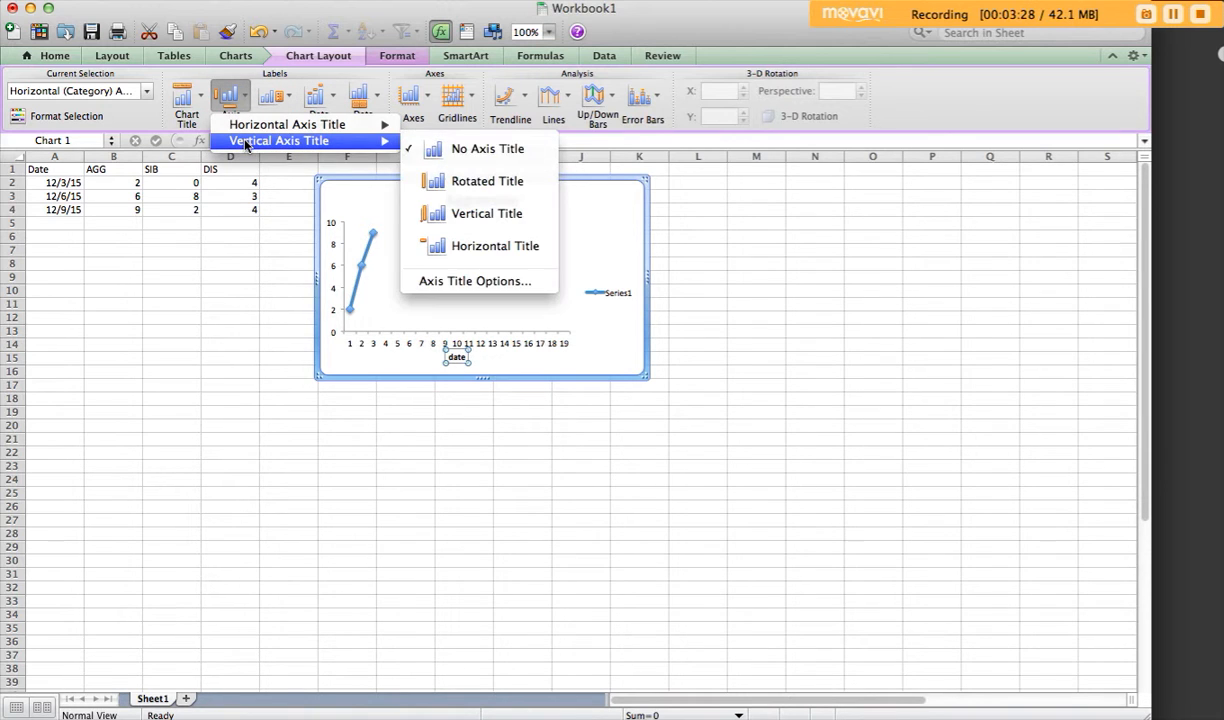
left_click(497, 183)
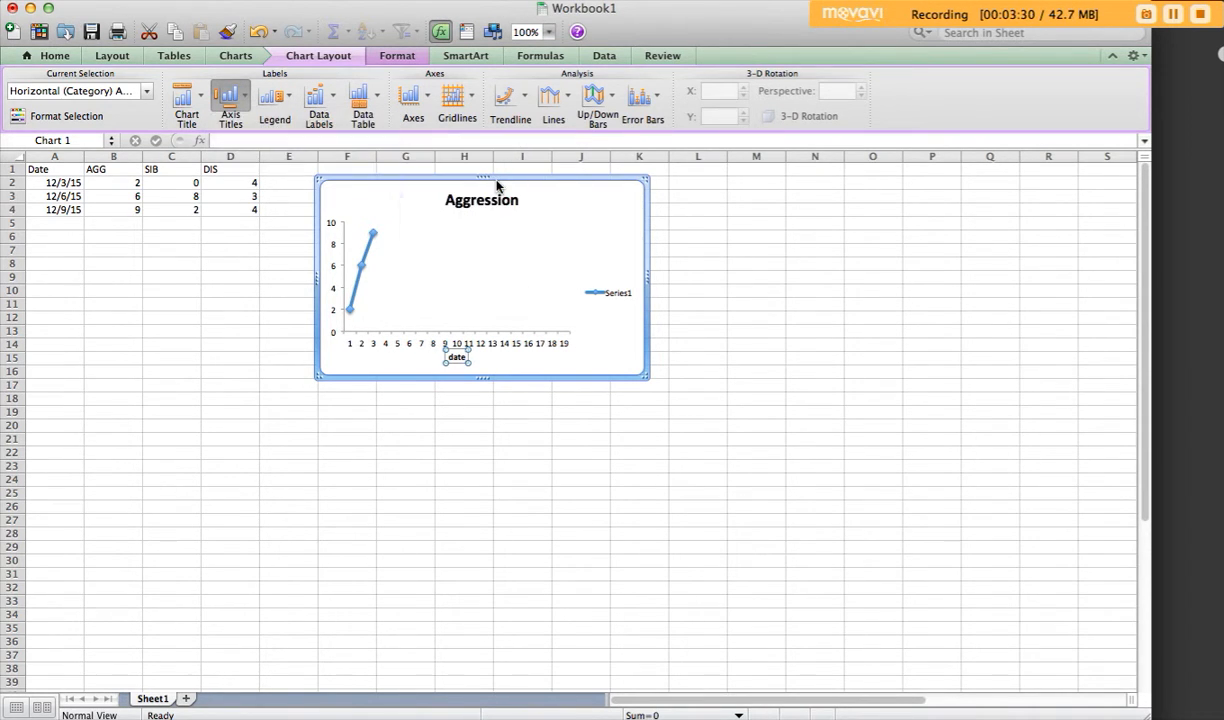
type("frequency")
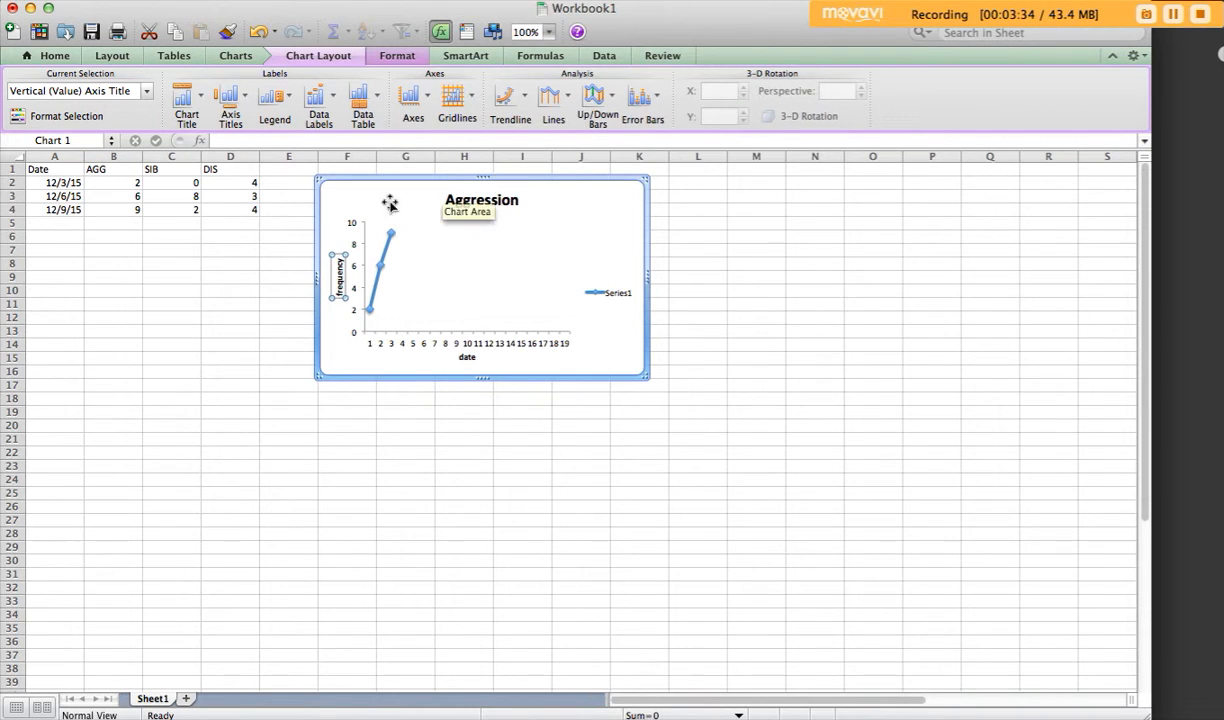
left_click(255, 263)
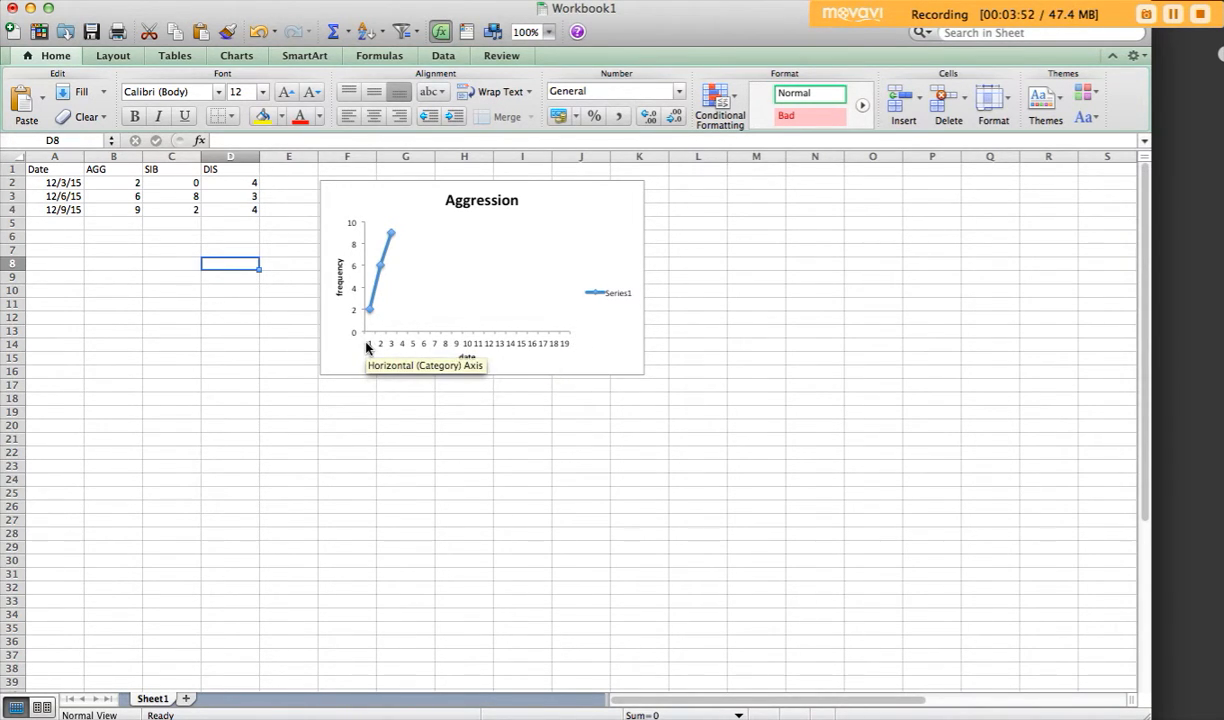
left_click(377, 289)
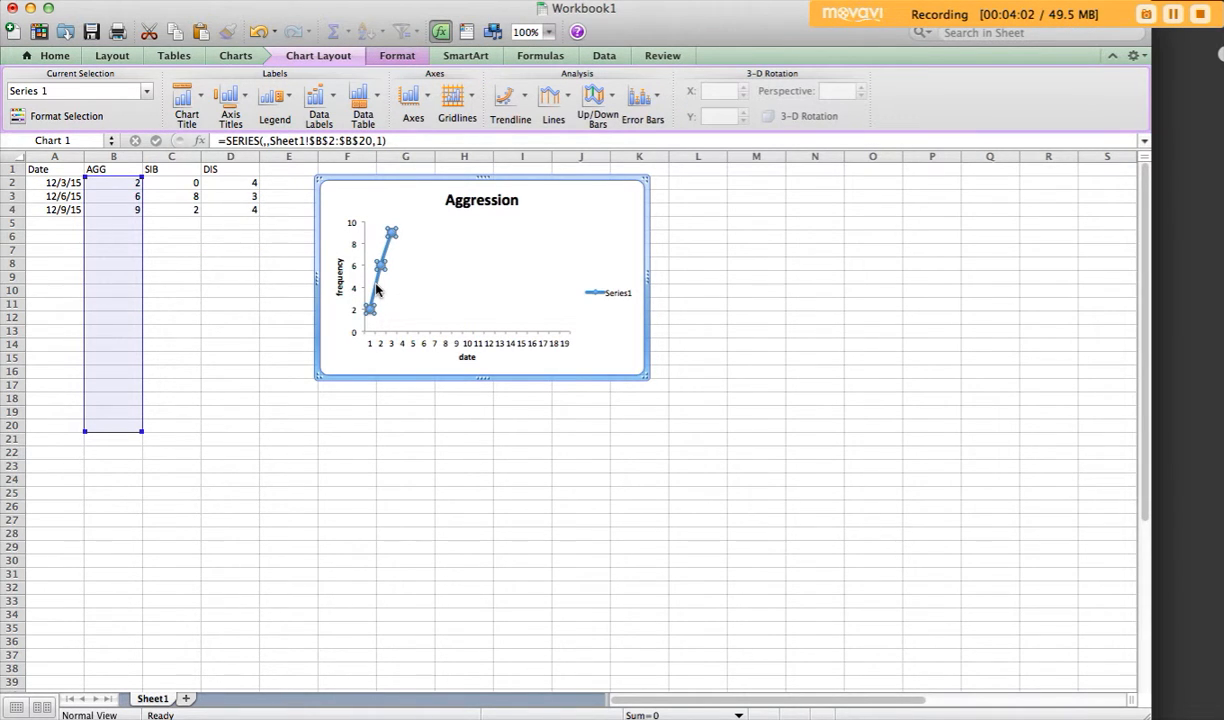
mouse_move(381, 266)
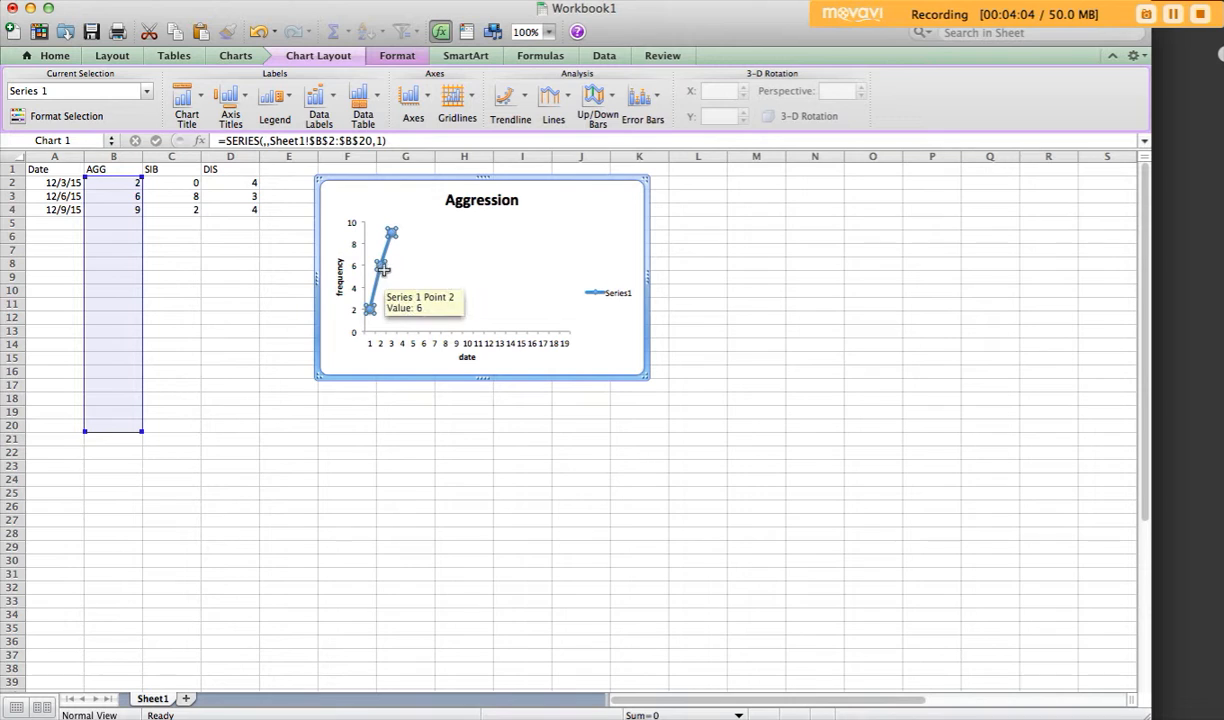
left_click(381, 268)
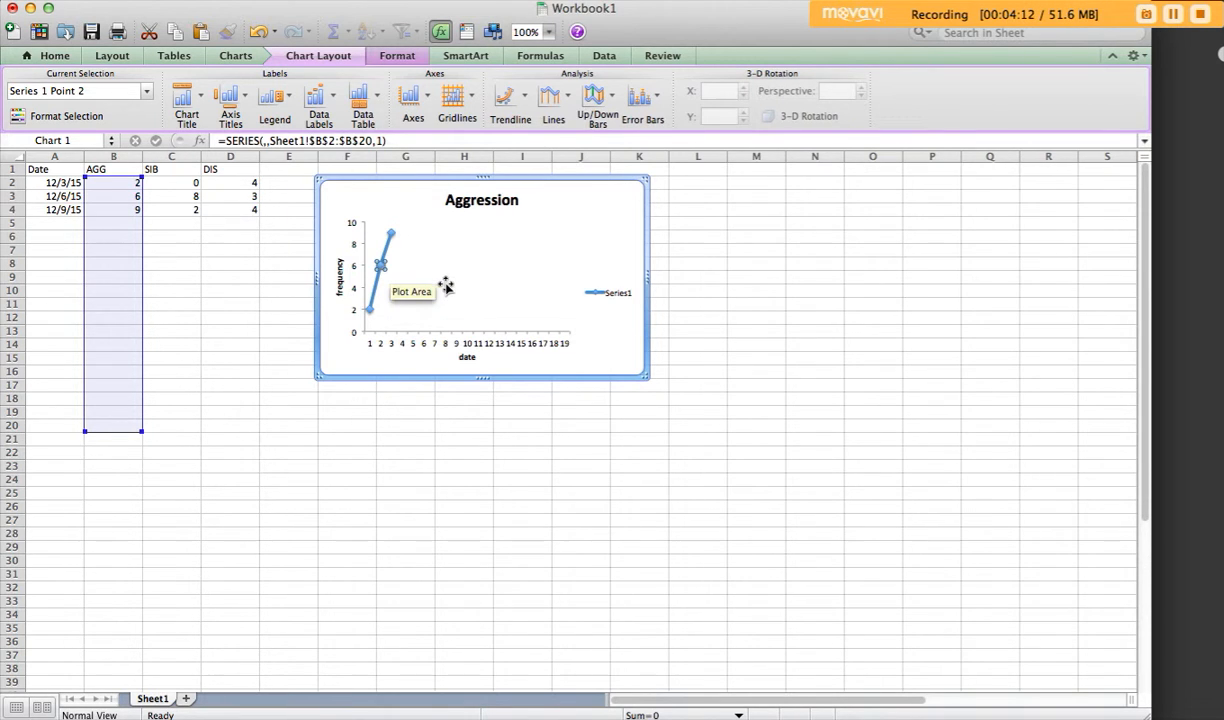
left_click(413, 268)
left_click(385, 256)
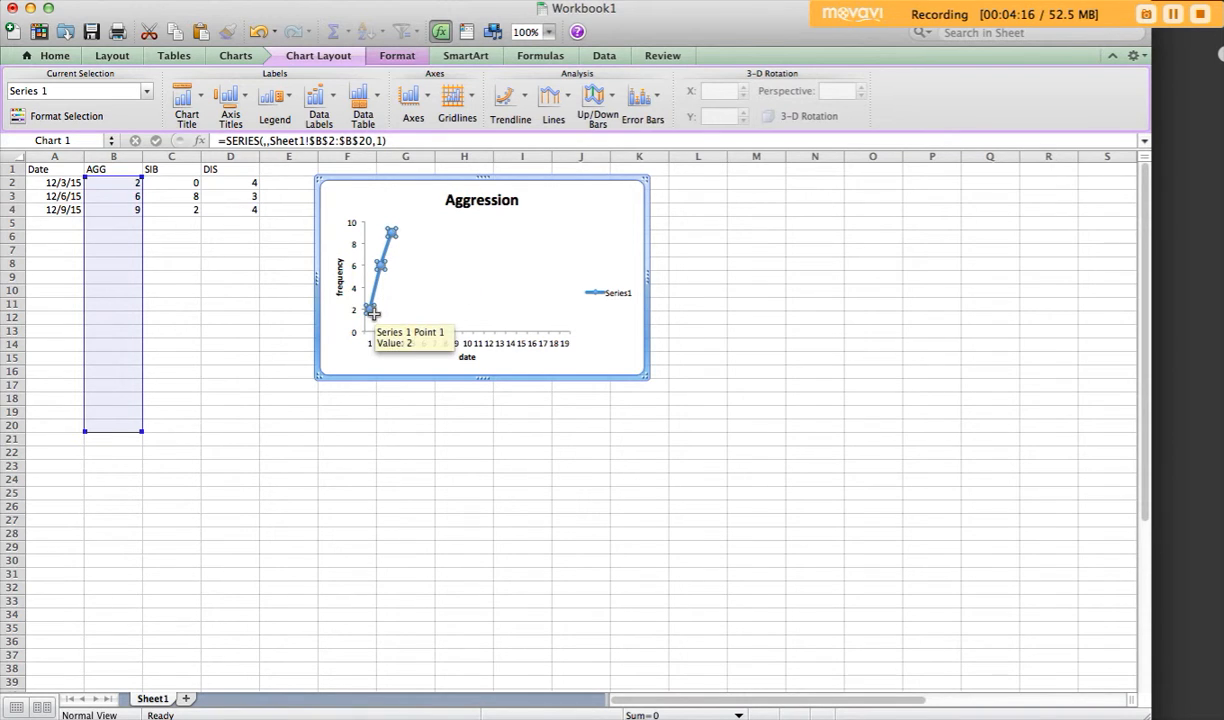
mouse_move(397, 235)
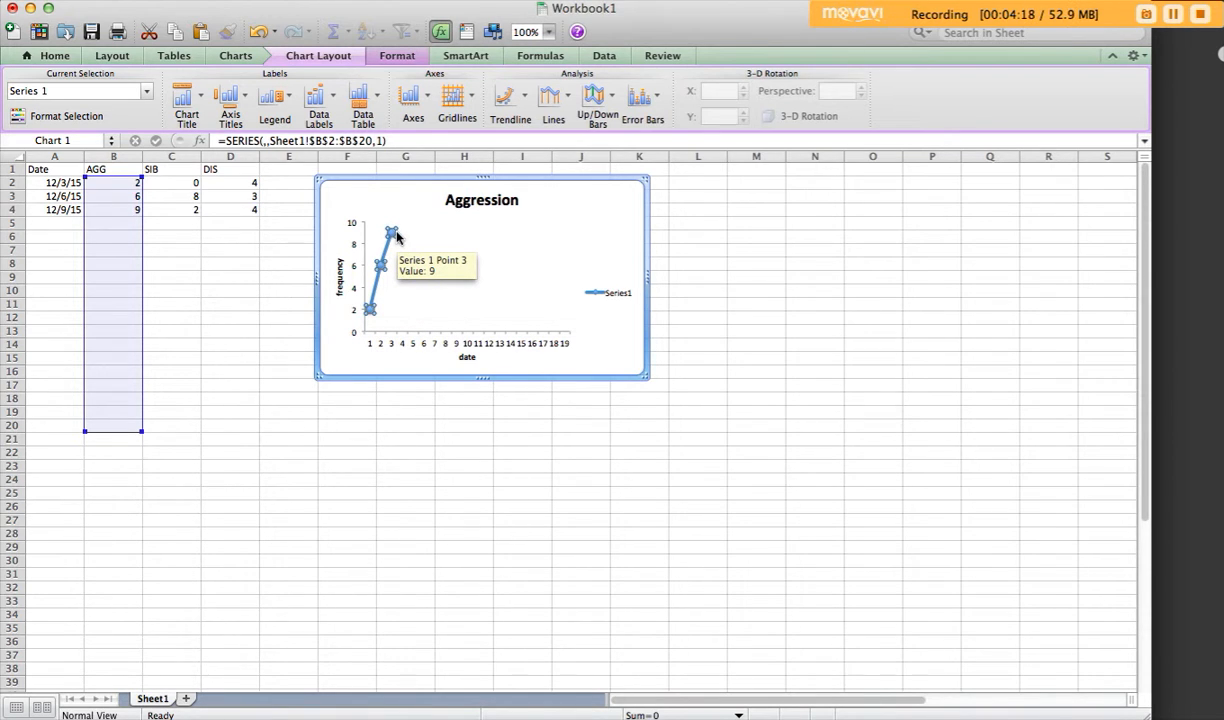
Step: Open the chart's data source selection and name the series ="Aggression"
left_click(459, 286, "ctrl")
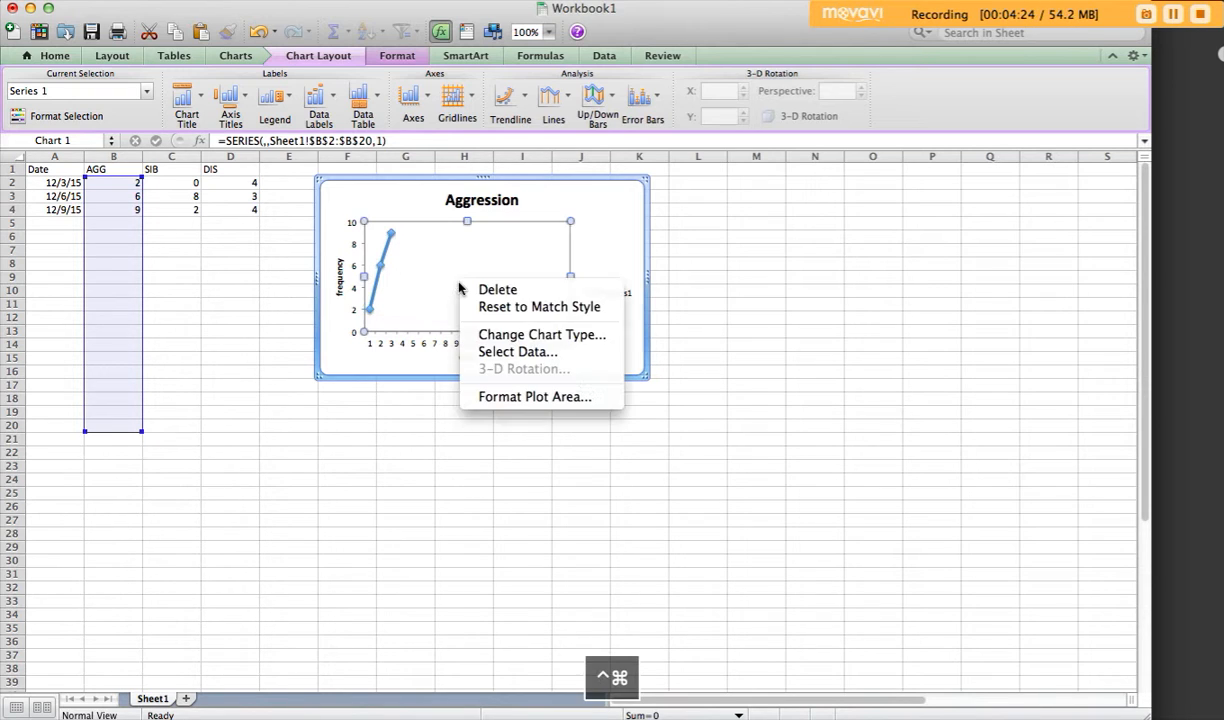
left_click(499, 354)
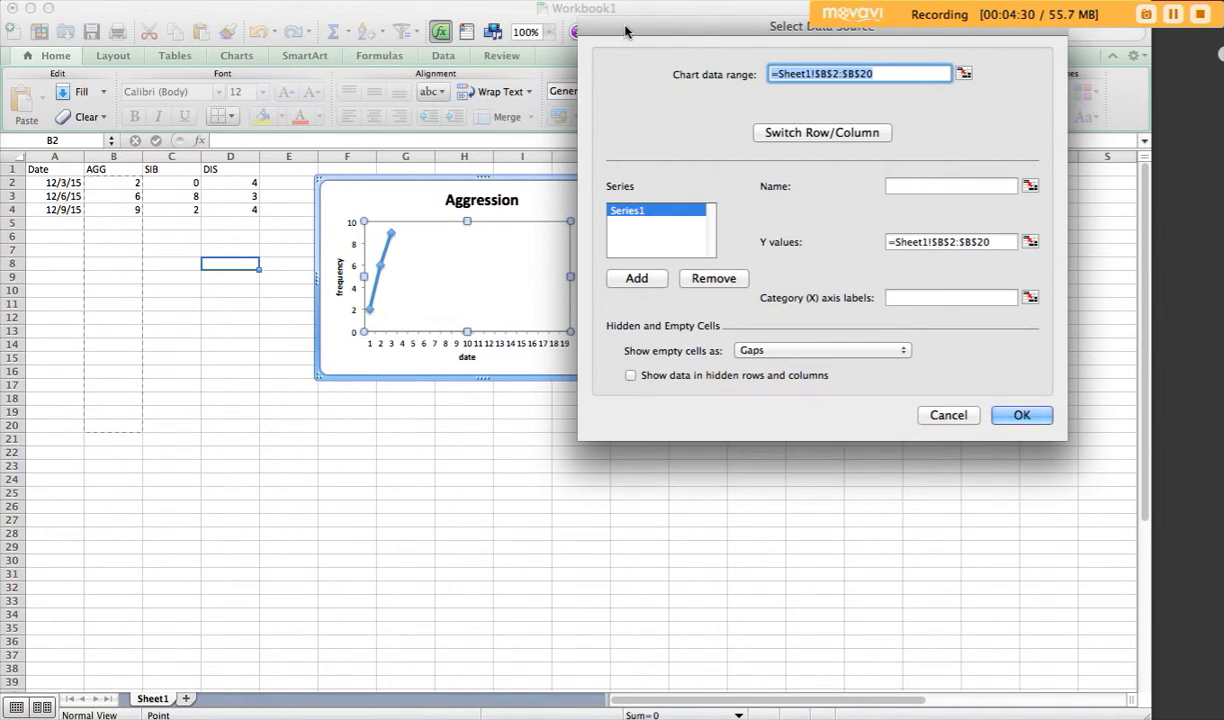
left_click_drag(700, 36, 742, 117)
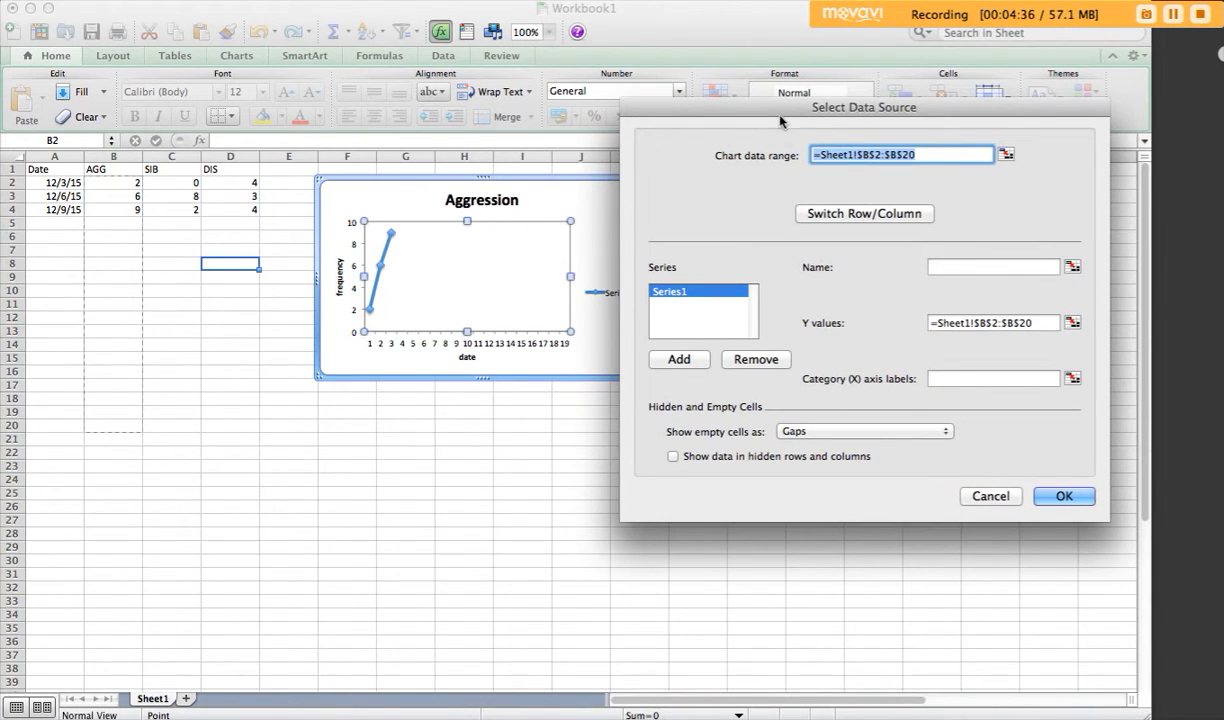
left_click_drag(744, 108, 866, 103)
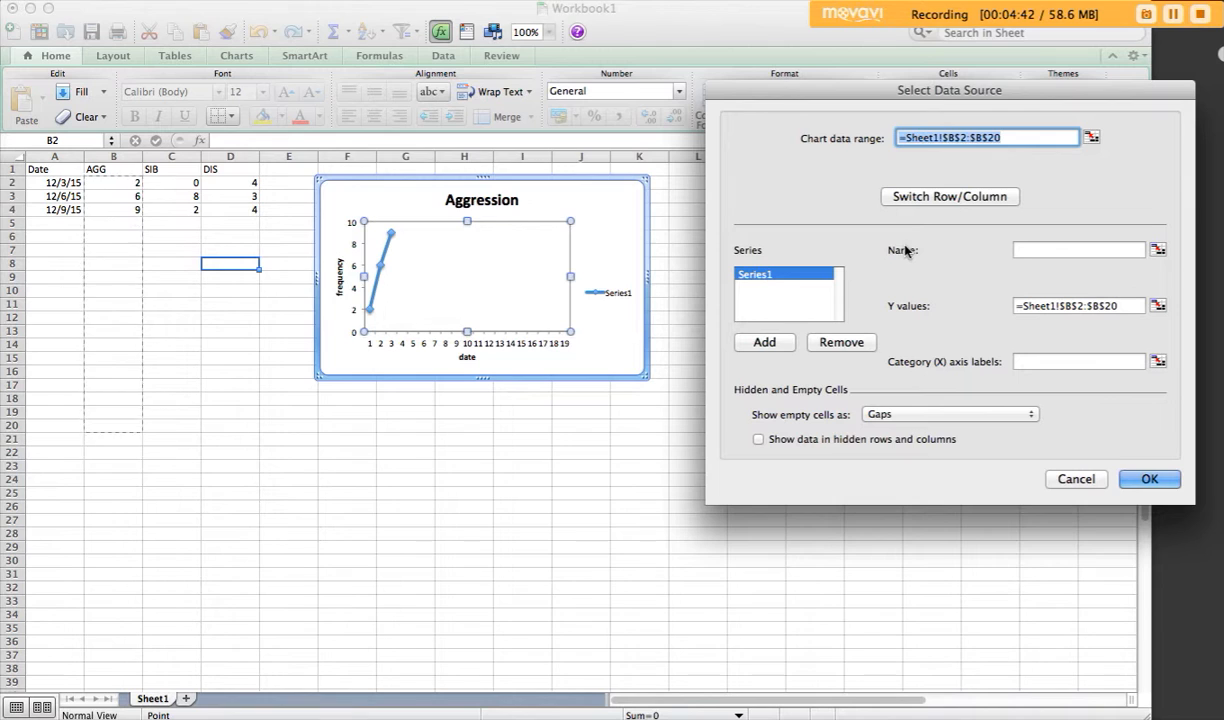
left_click(1045, 251)
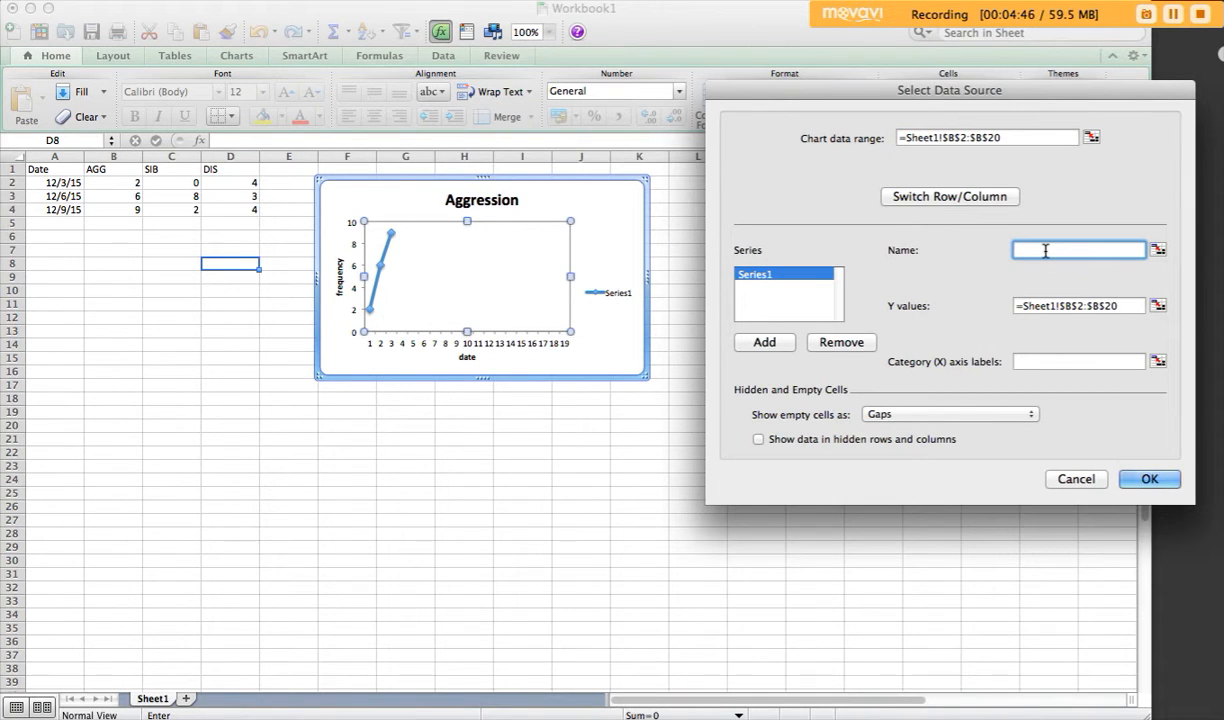
type("=")
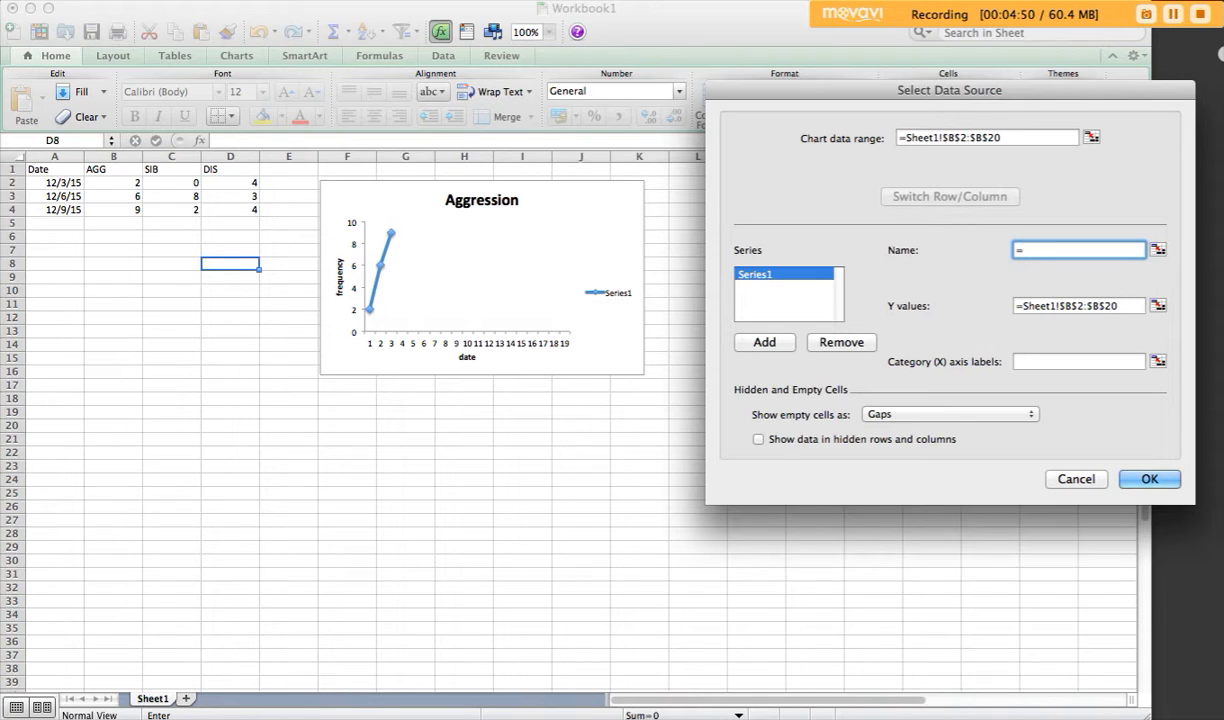
type("\"Aggressi")
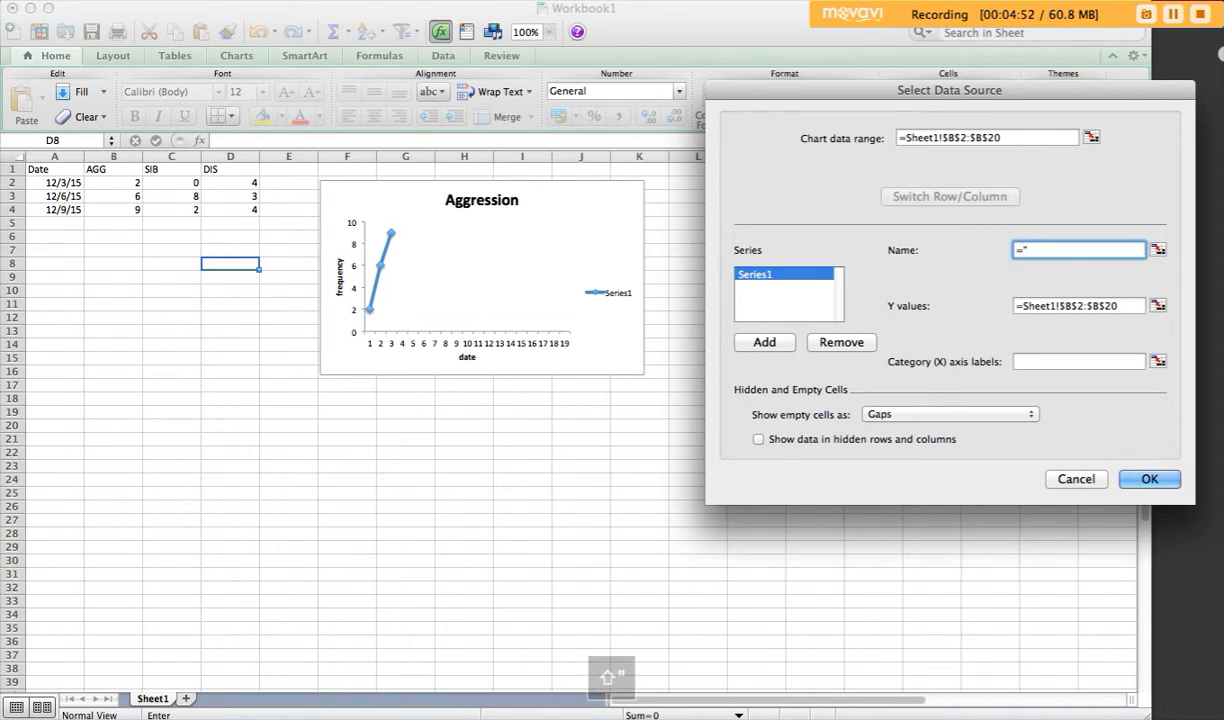
type("on")
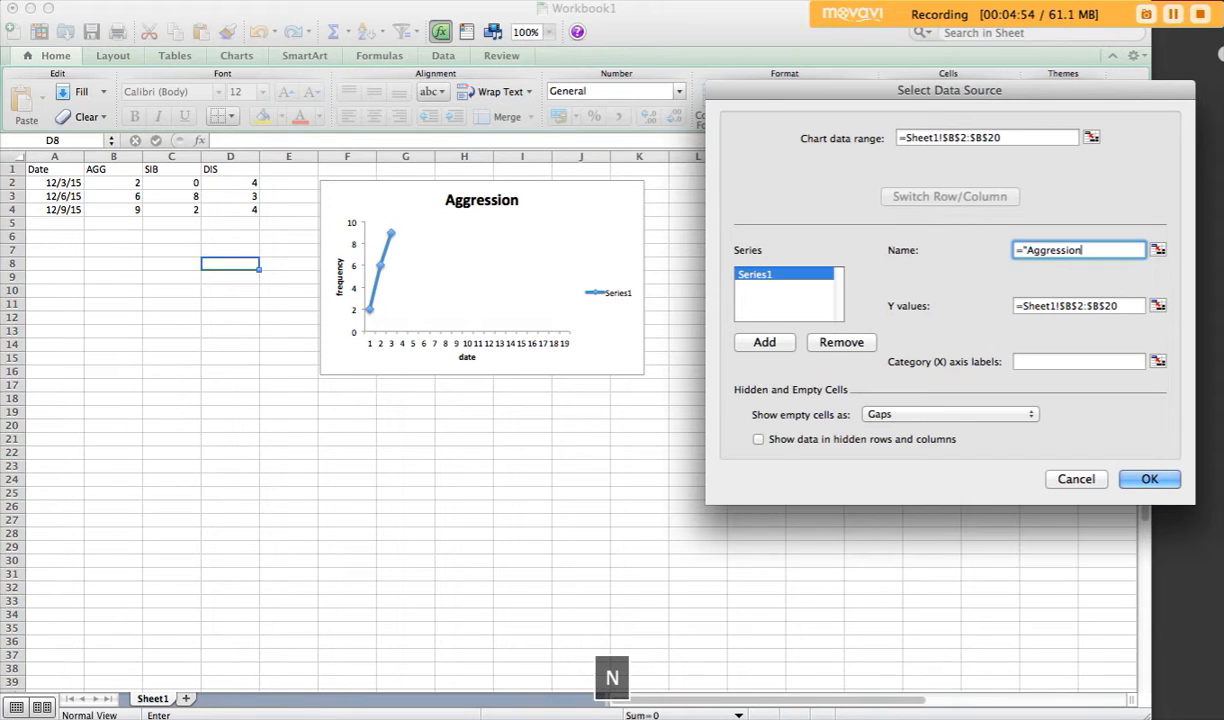
type("\"")
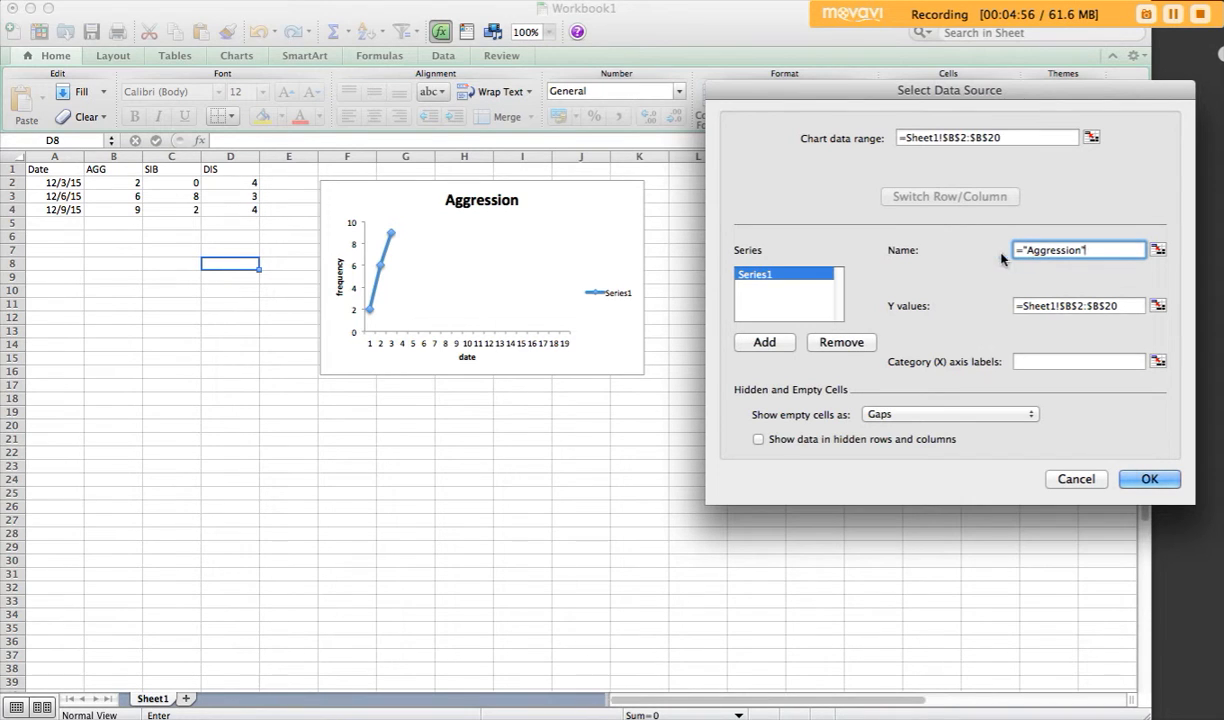
left_click(1041, 305)
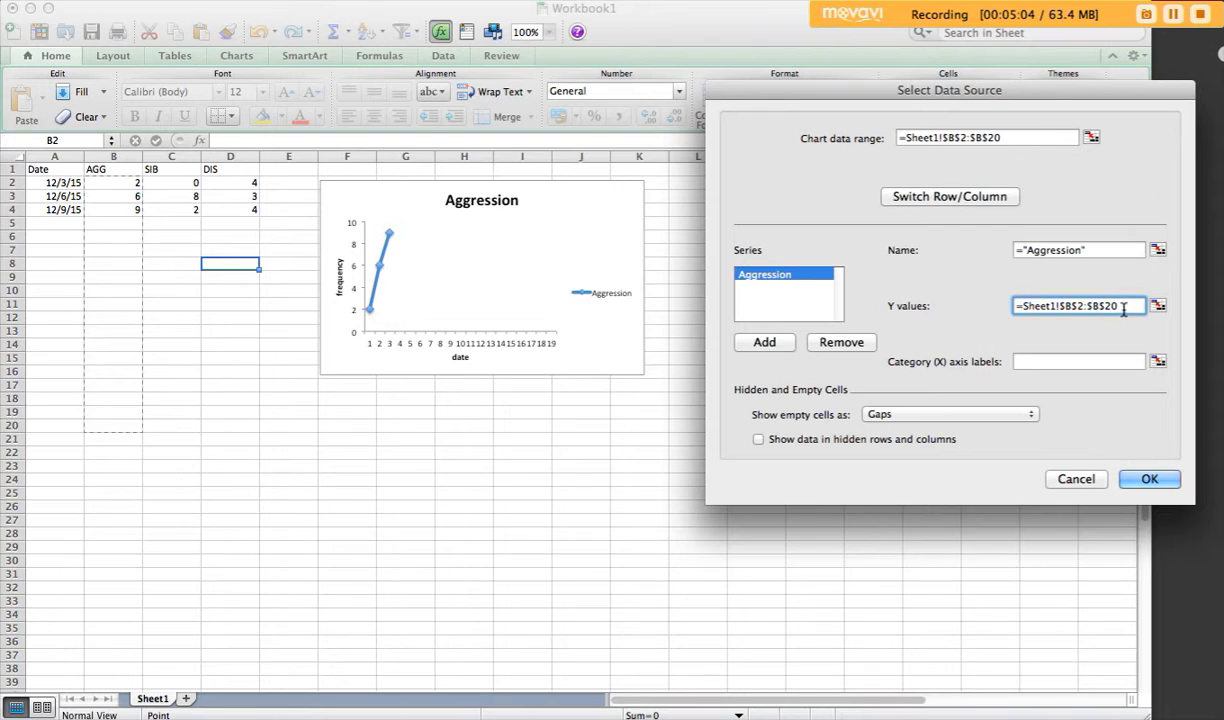
Step: Pick the date cells A2:A20 on the sheet as the category (X) axis labels, and clear that entry again
left_click_drag(1030, 79, 962, 63)
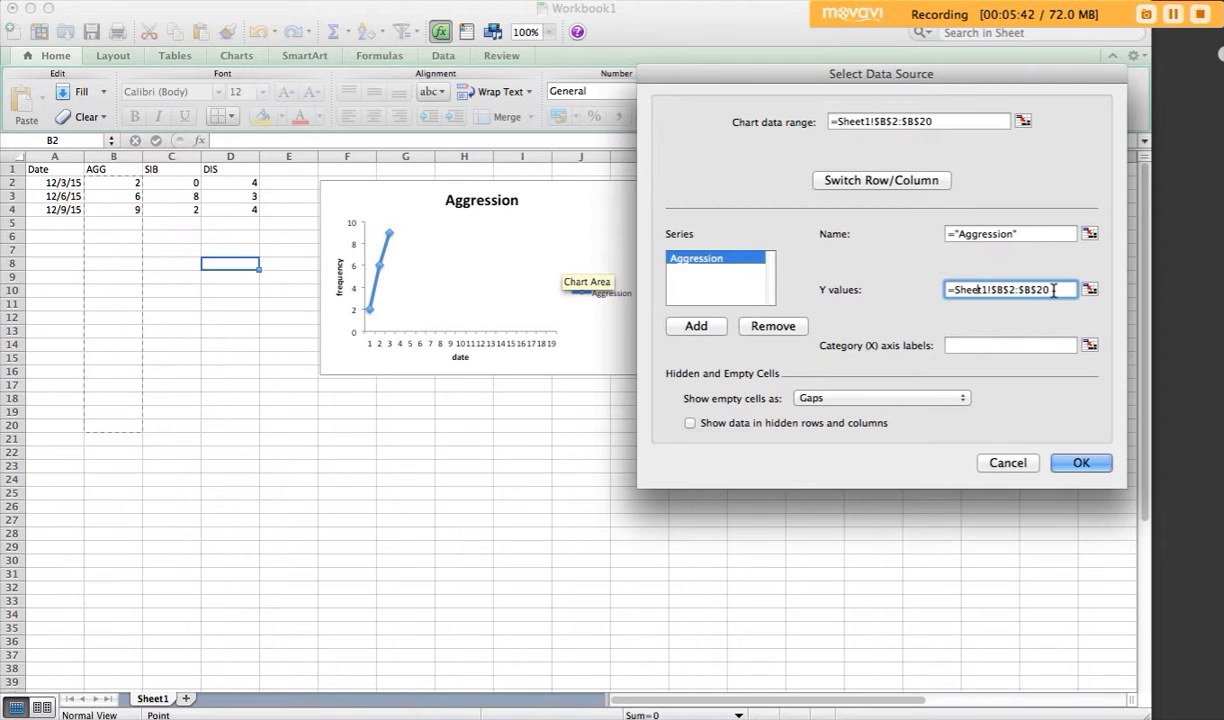
left_click(1090, 345)
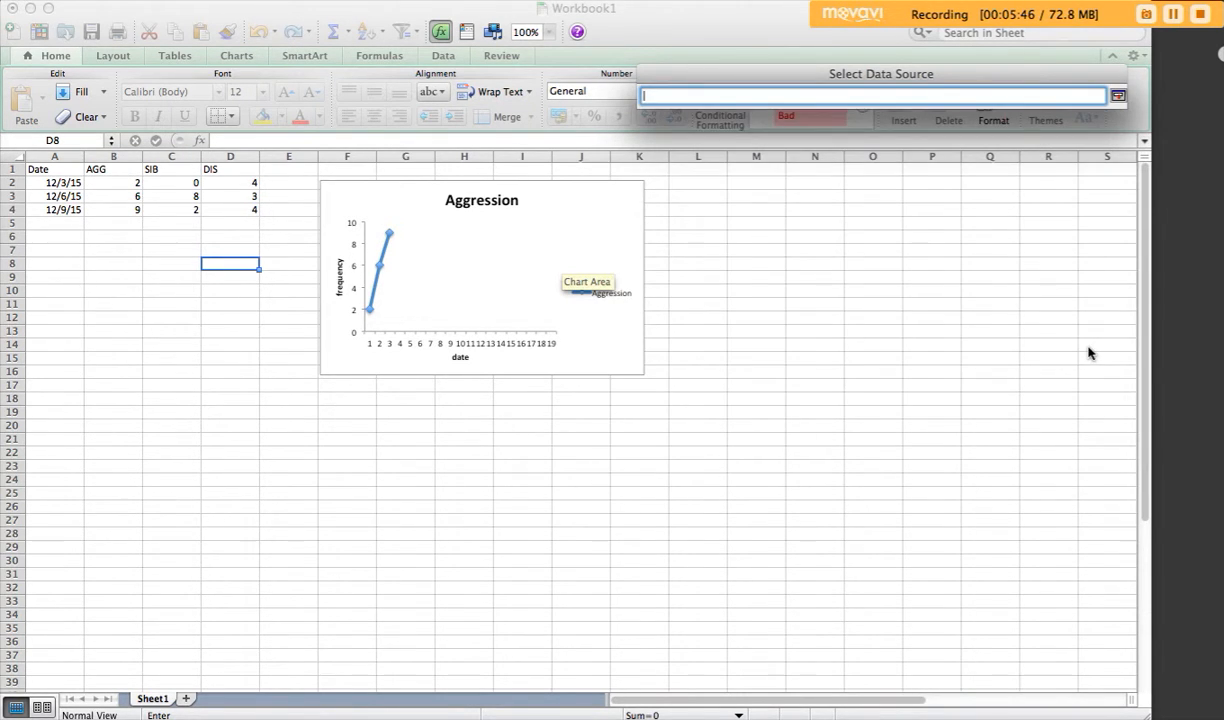
left_click(70, 184)
left_click_drag(67, 195, 52, 420)
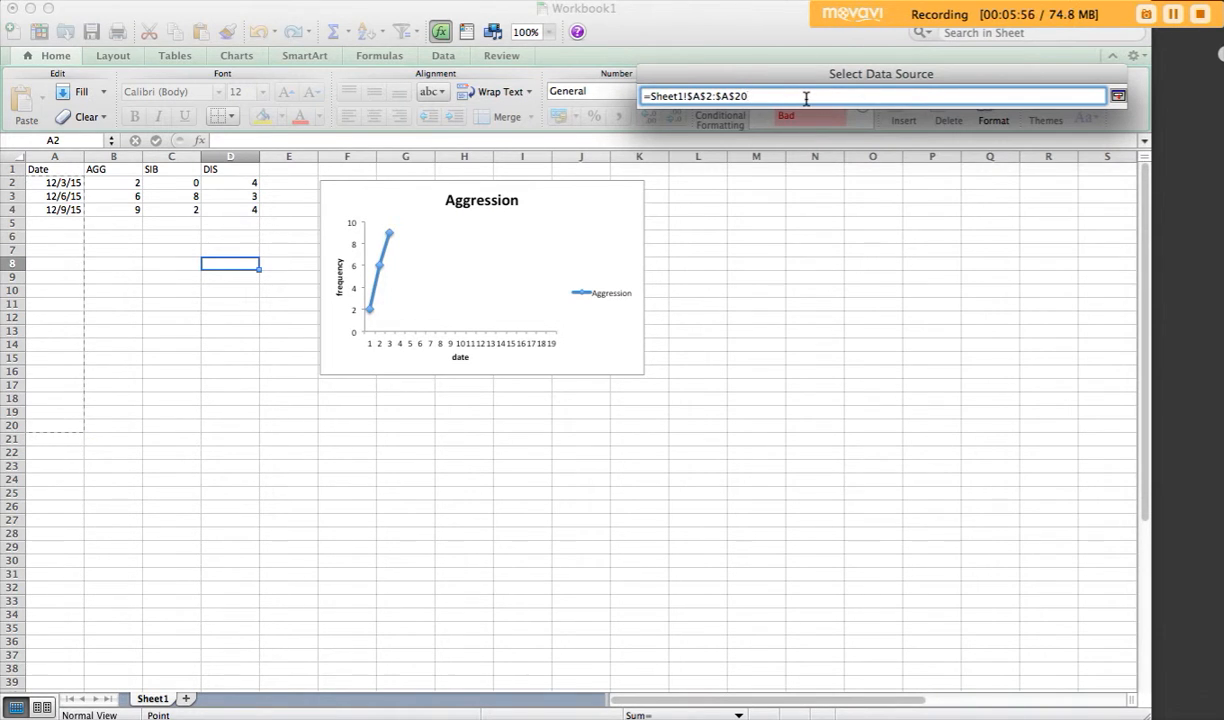
key("Return")
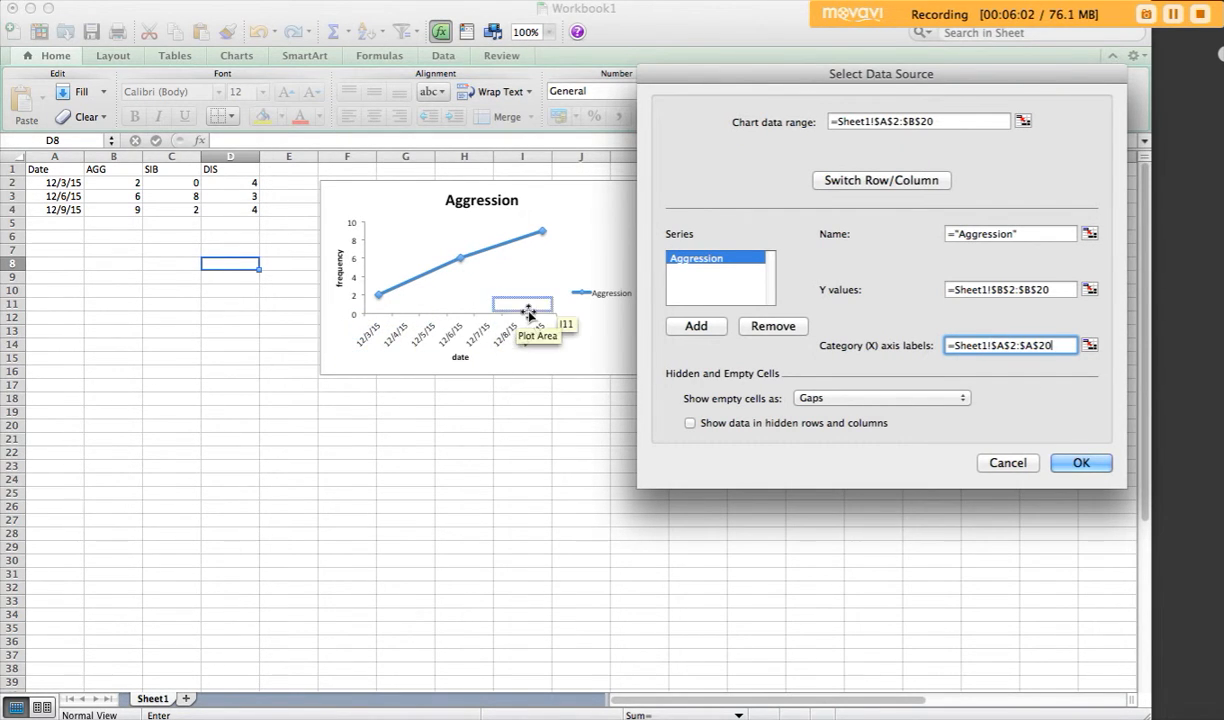
left_click_drag(1055, 344, 902, 342)
key("BackSpace")
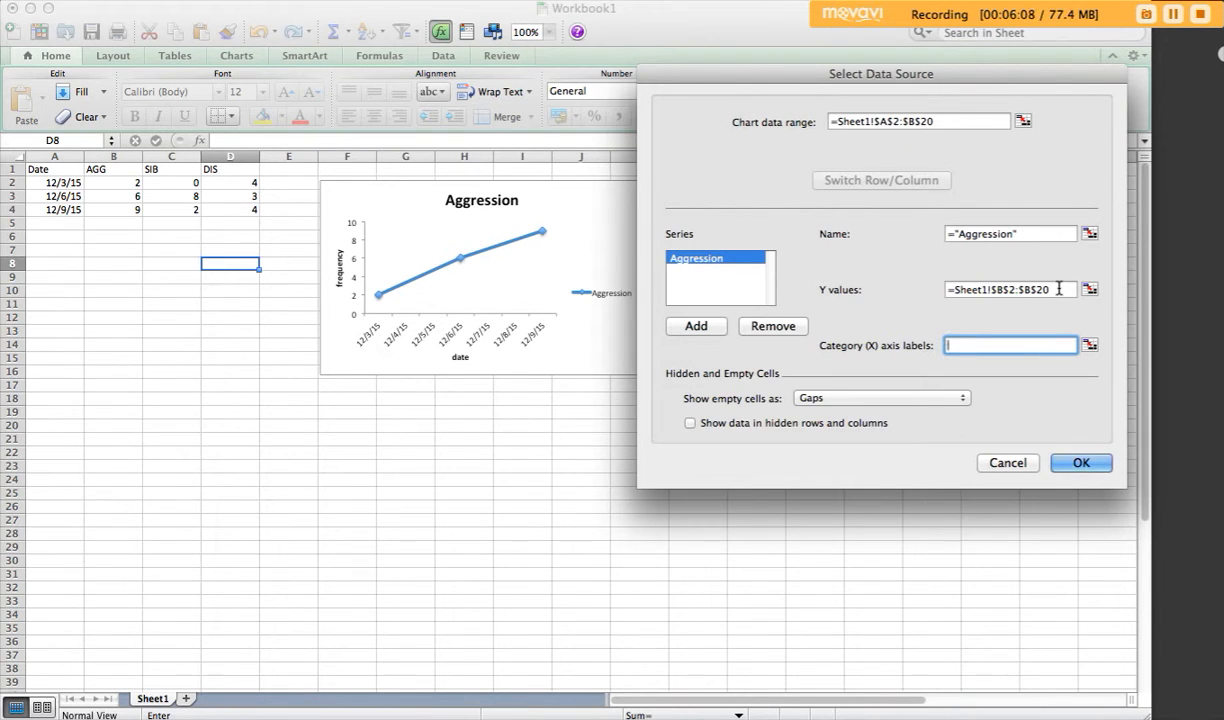
Step: Copy the Y values reference into the category (X) axis labels, change it to =Sheet1!$A$2:$A$20, and apply the data source
left_click_drag(1059, 289, 950, 287)
key("super+c")
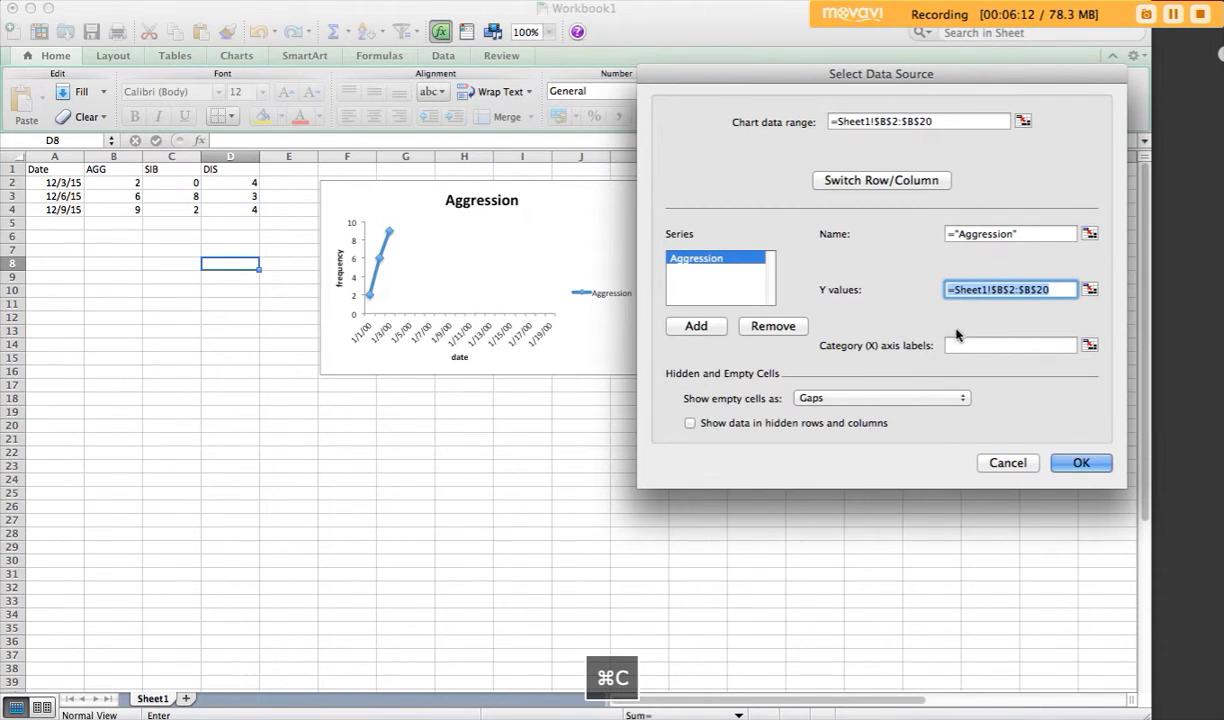
left_click(962, 345)
key("super+v")
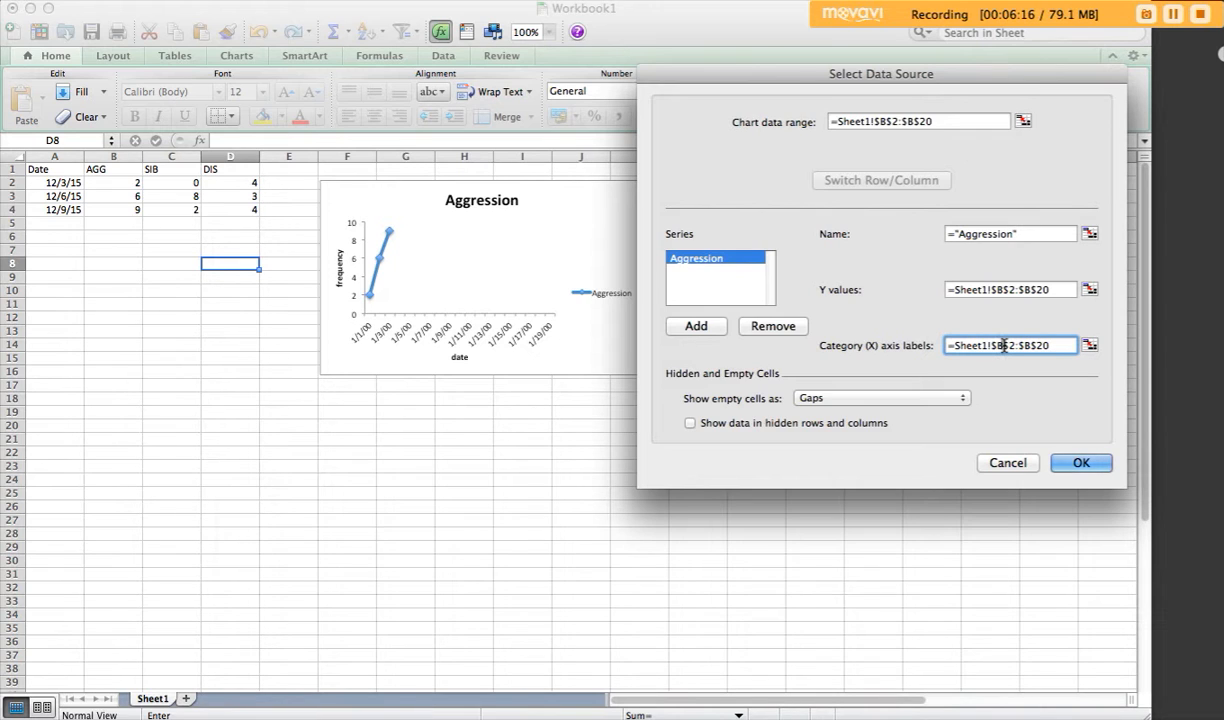
left_click(1003, 345)
key("BackSpace")
type("a")
left_click(1031, 345)
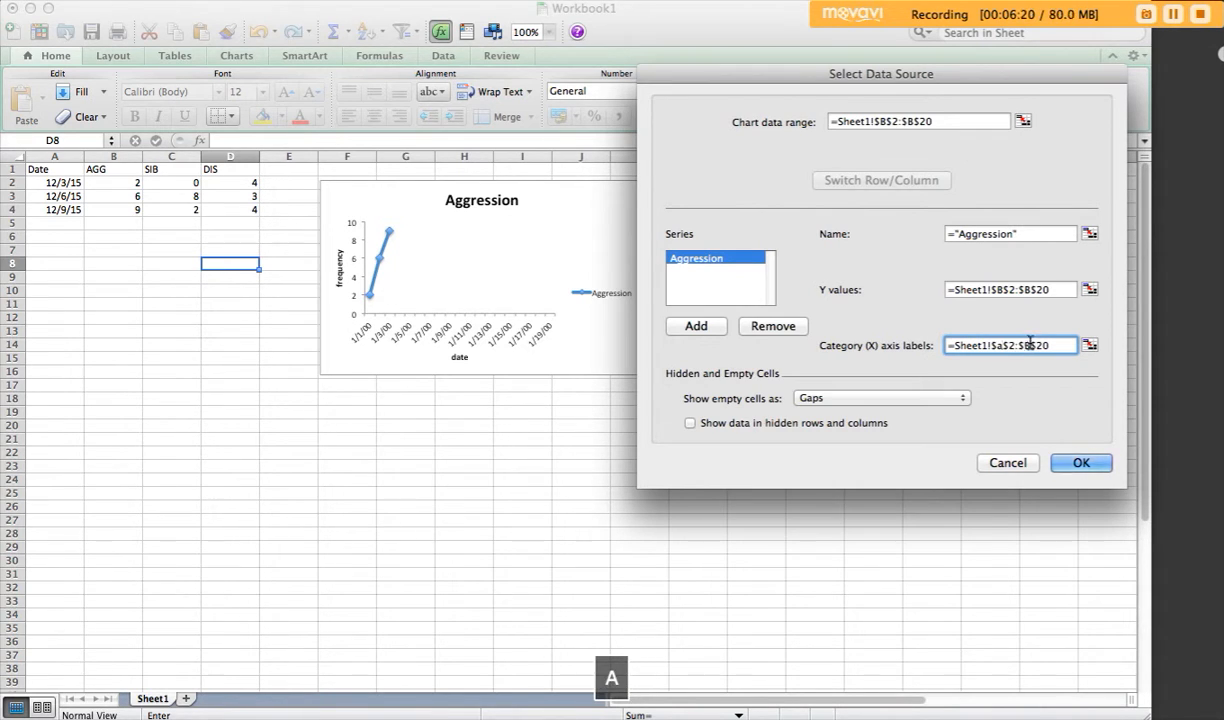
key("BackSpace")
type("a")
left_click(1079, 463)
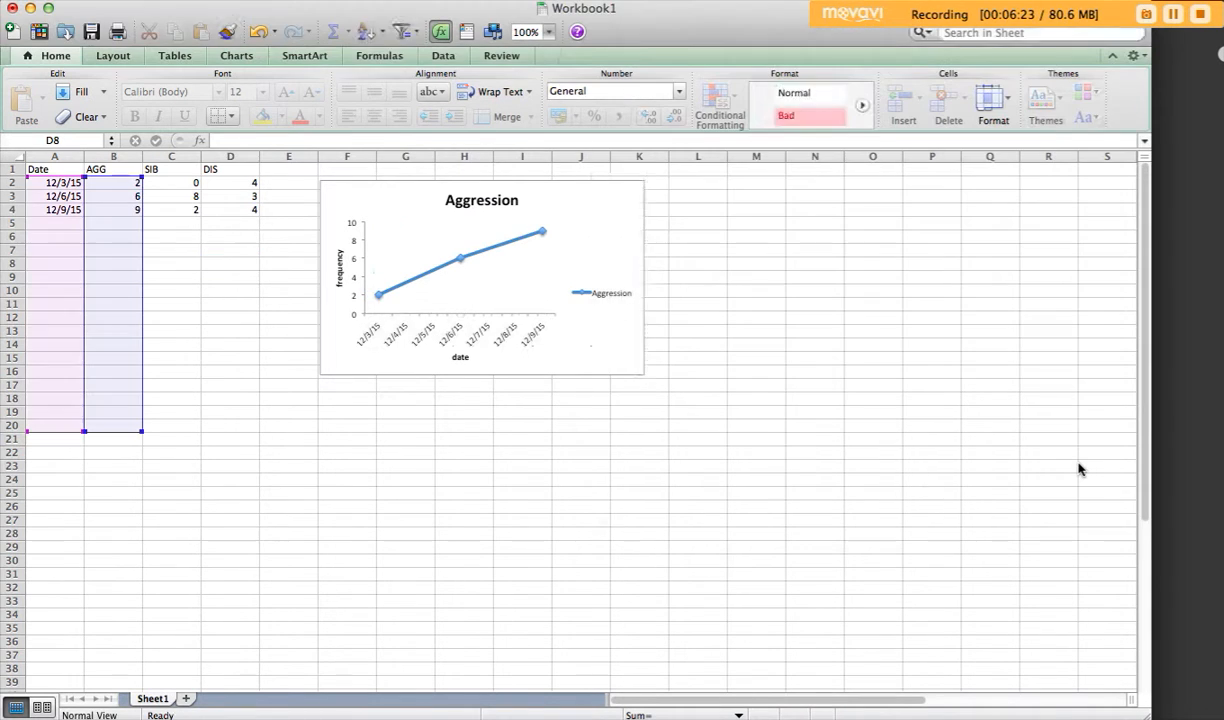
left_click(425, 454)
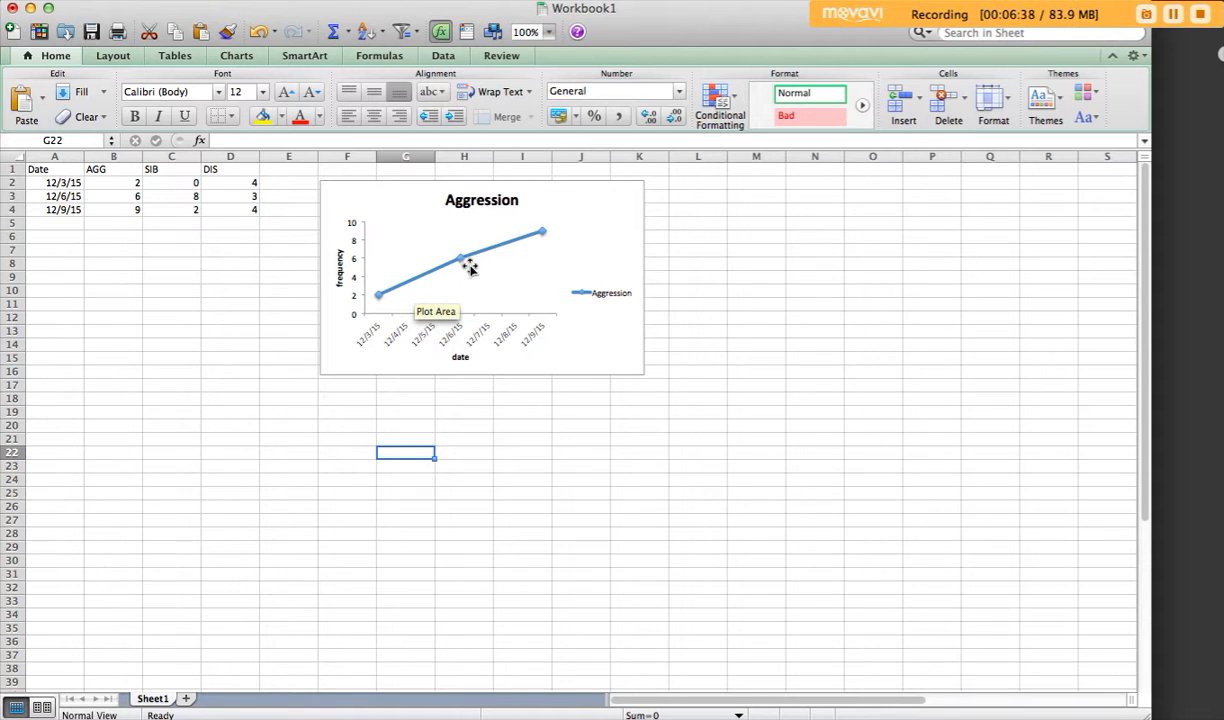
Step: Set the maximum of the chart's horizontal date axis scale to 12/31/15
double_click(454, 338)
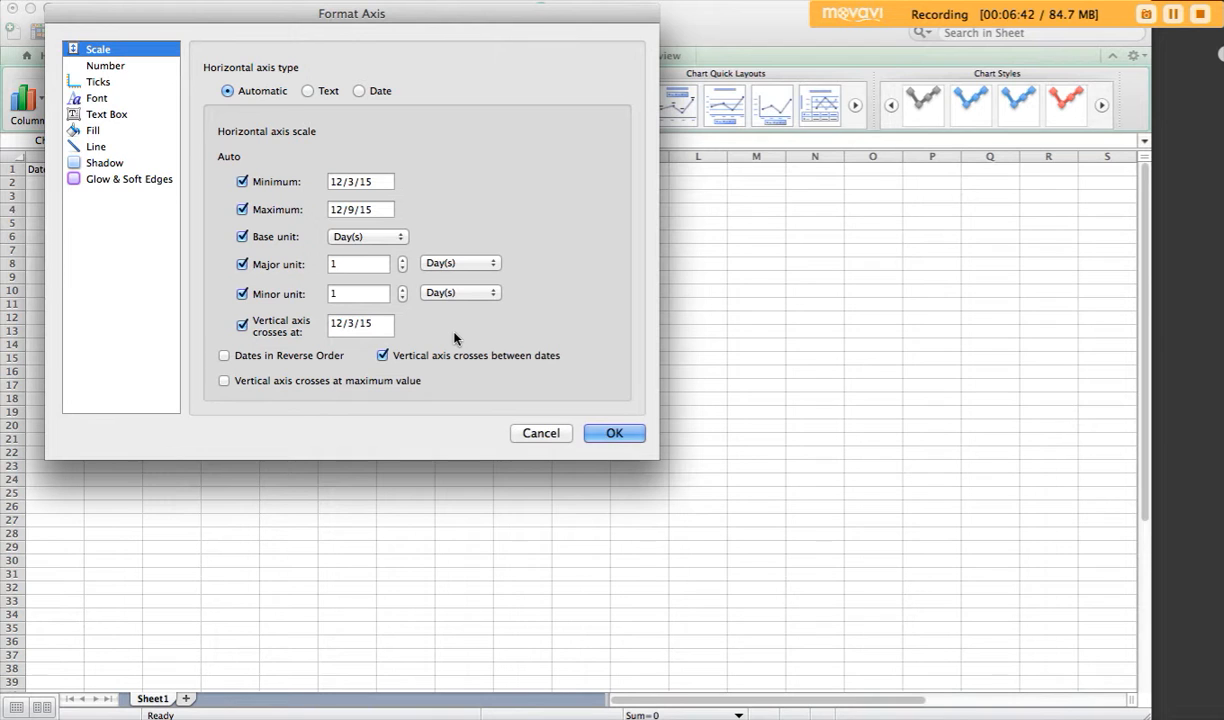
left_click_drag(494, 14, 952, 74)
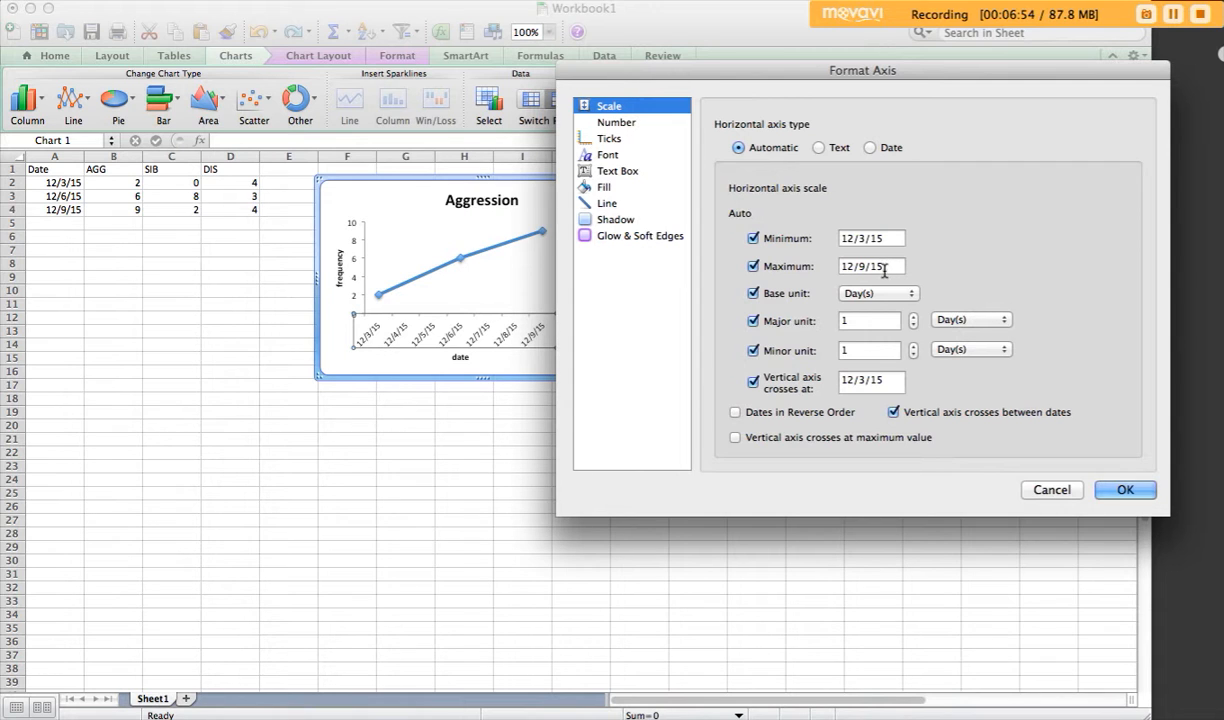
left_click_drag(878, 72, 982, 21)
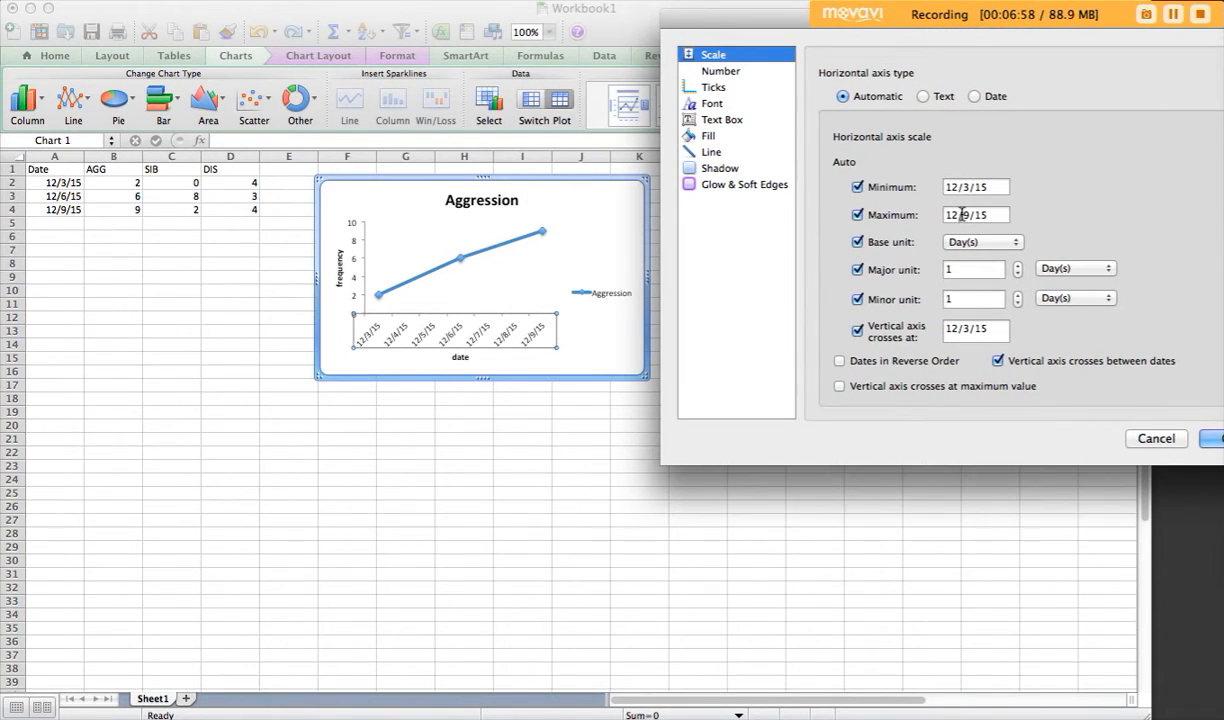
left_click_drag(1003, 214, 917, 213)
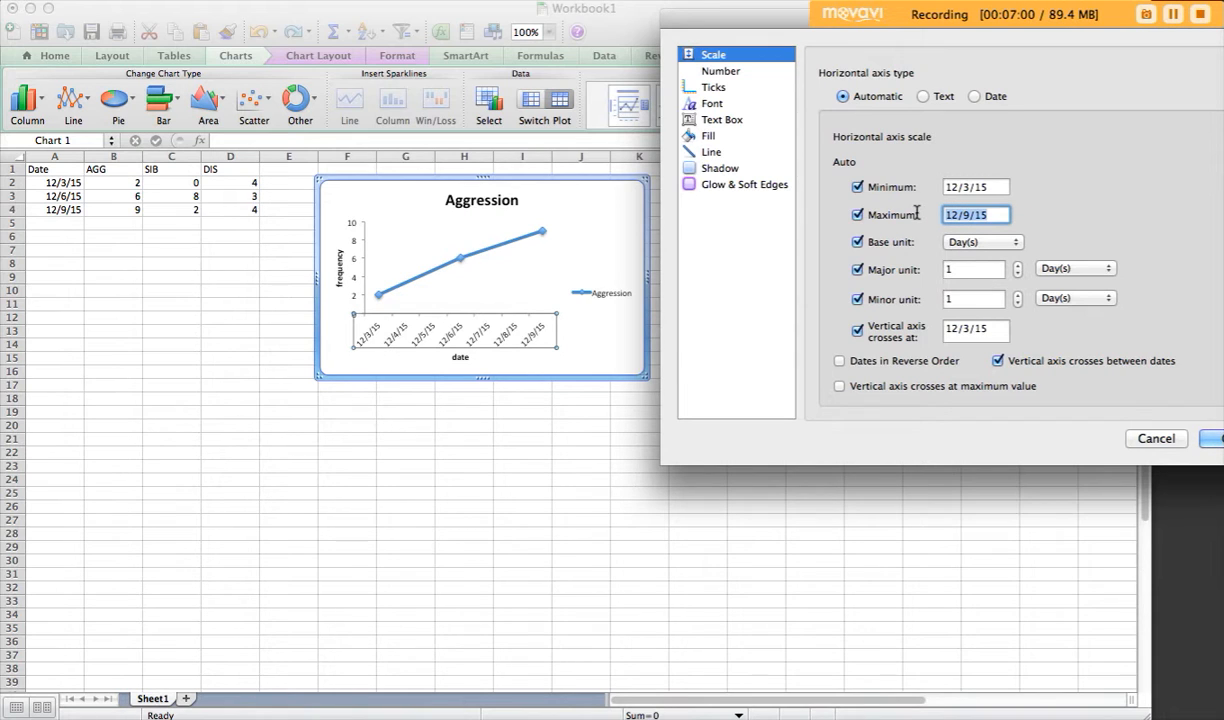
type("12/31/15")
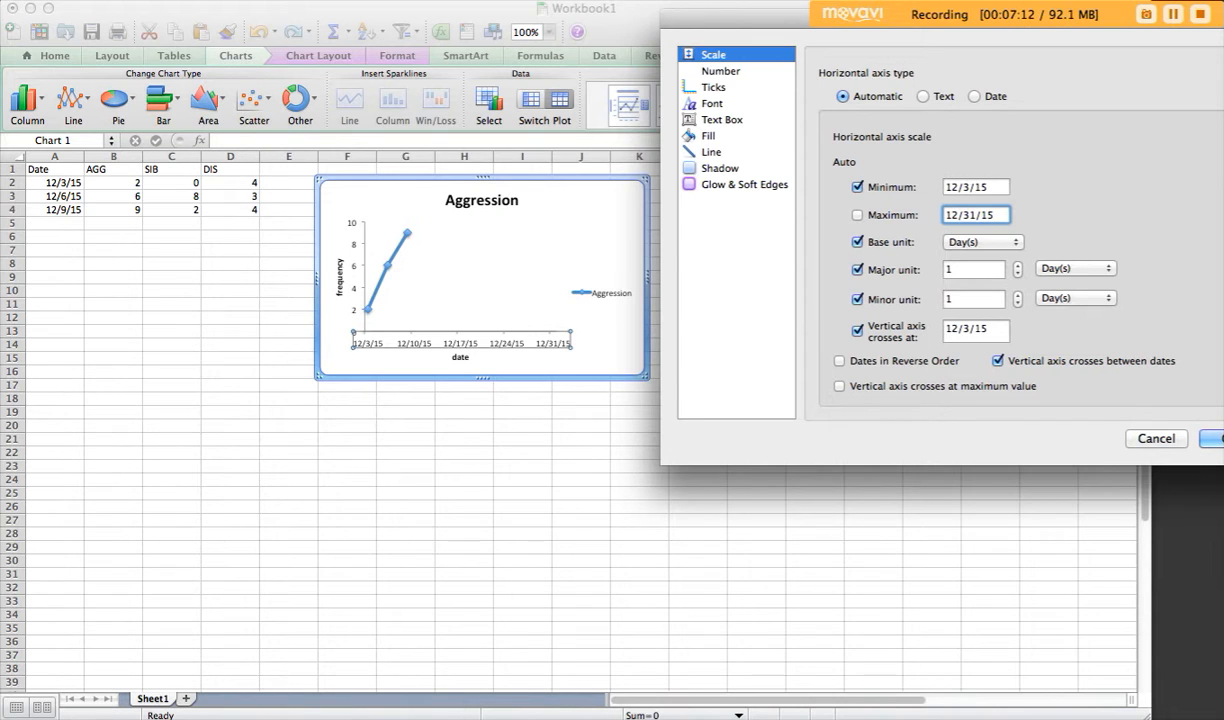
key("Return")
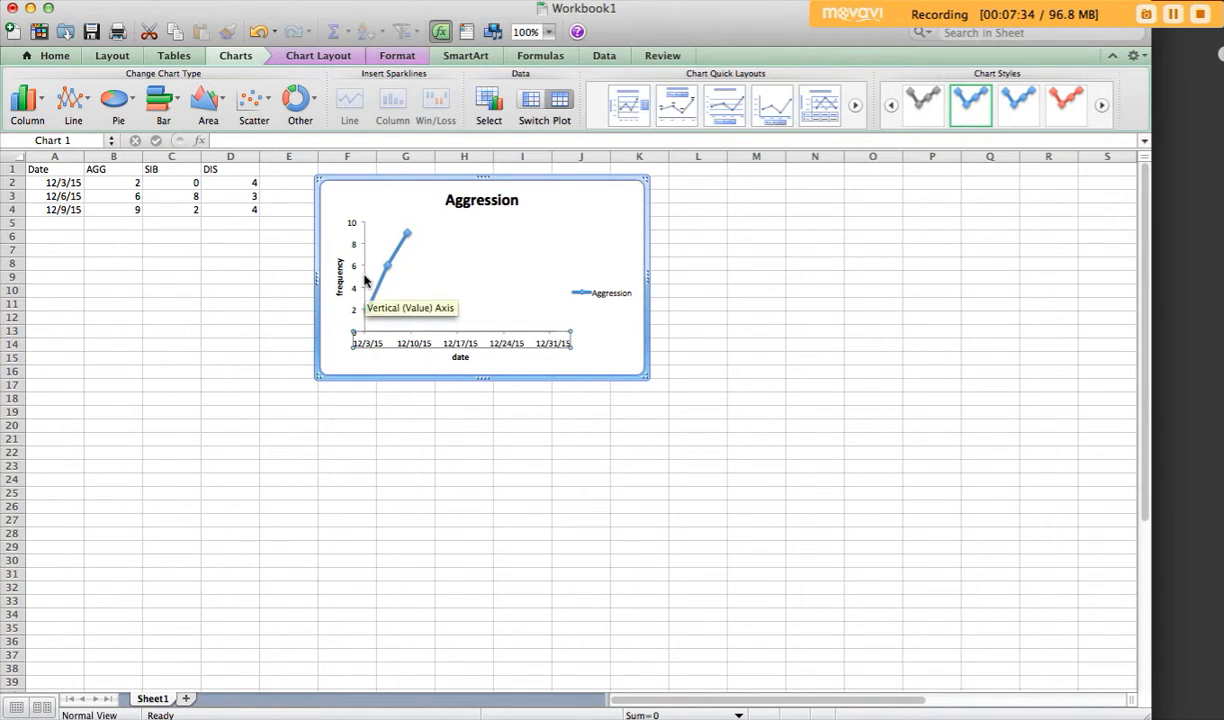
Step: Change the text direction of the horizontal axis date labels to Rotate to 90° Counterclockwise
double_click(375, 346)
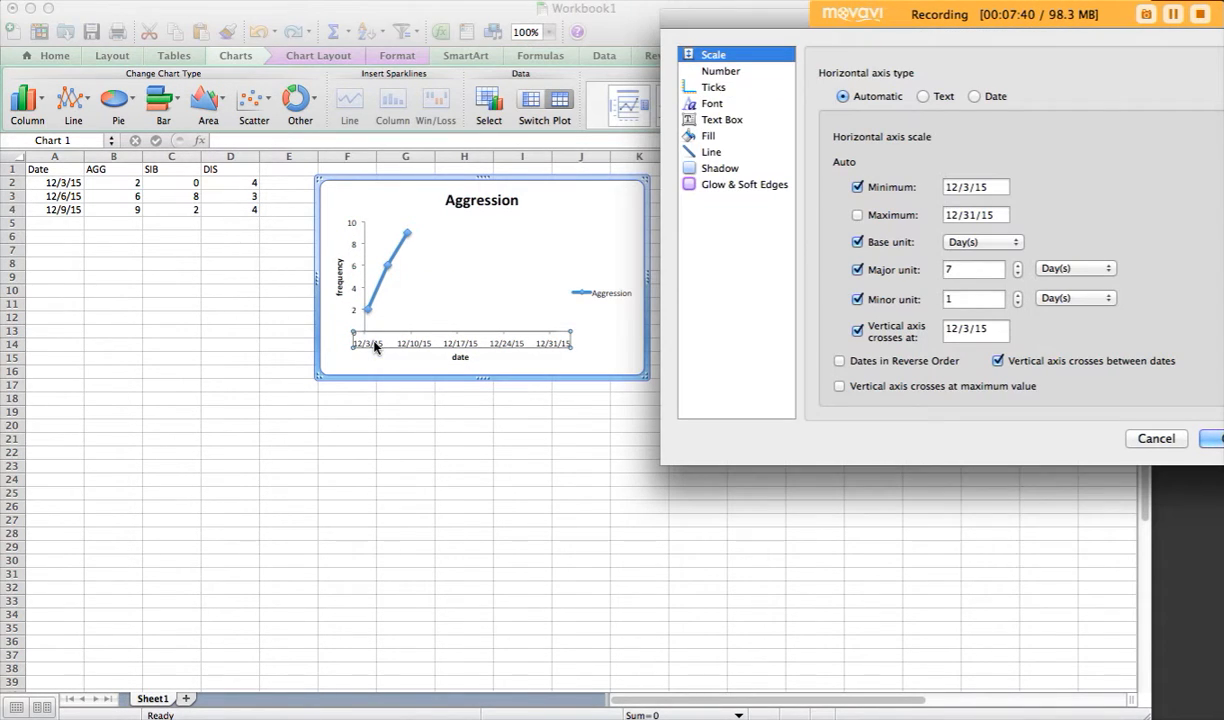
left_click(713, 121)
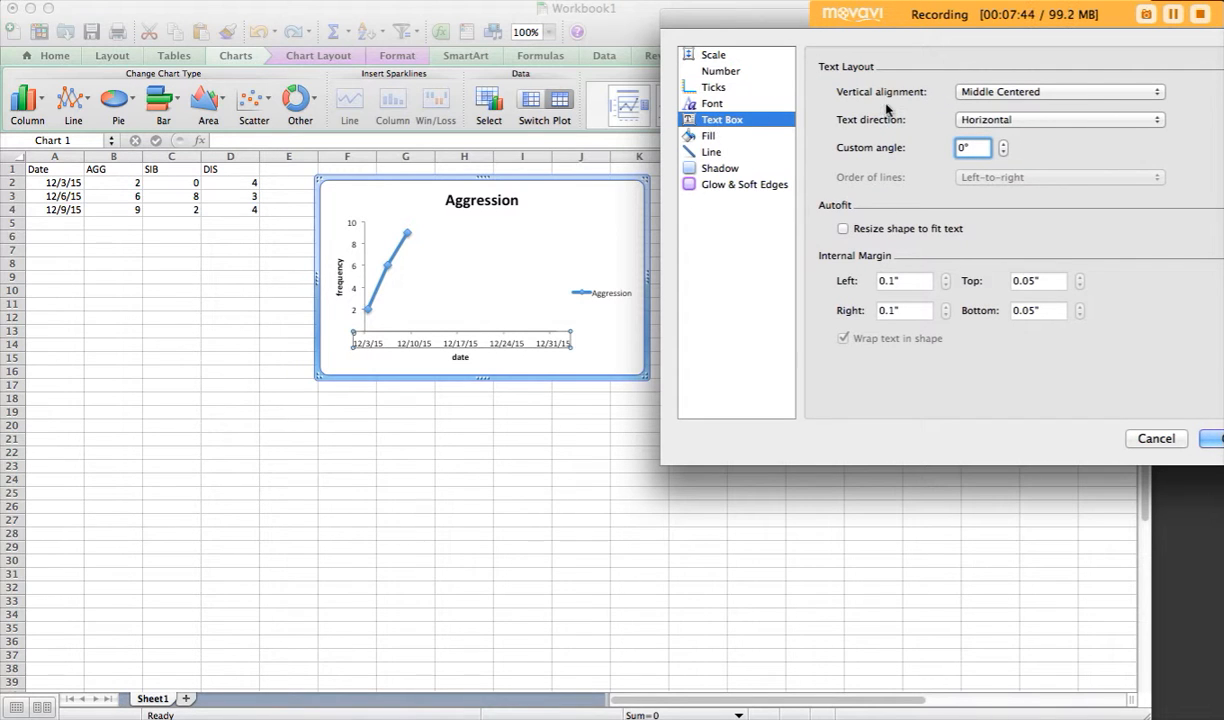
left_click(966, 120)
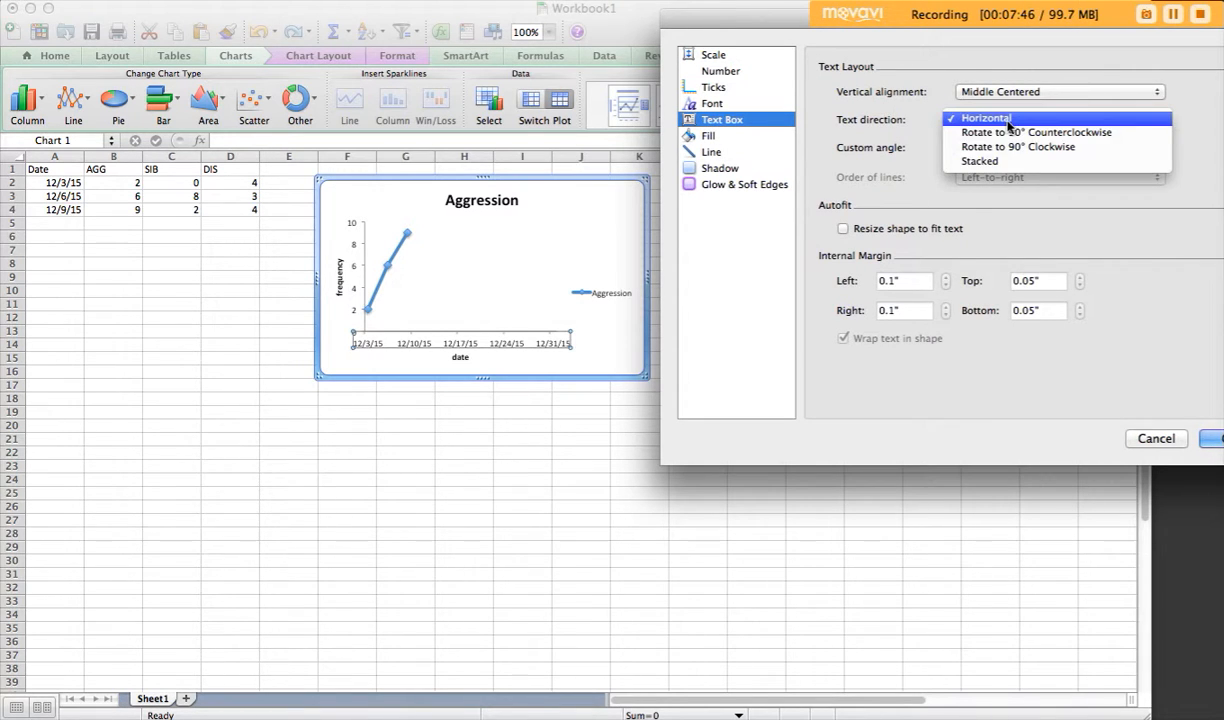
left_click(1010, 134)
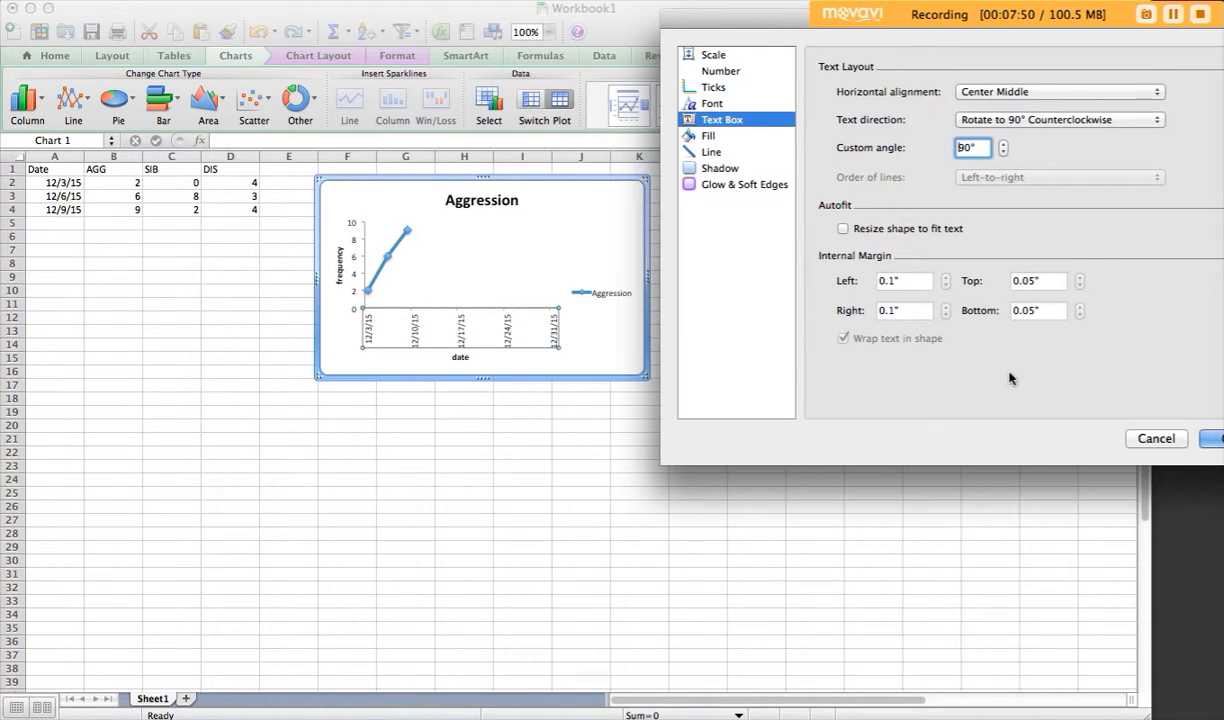
key("Return")
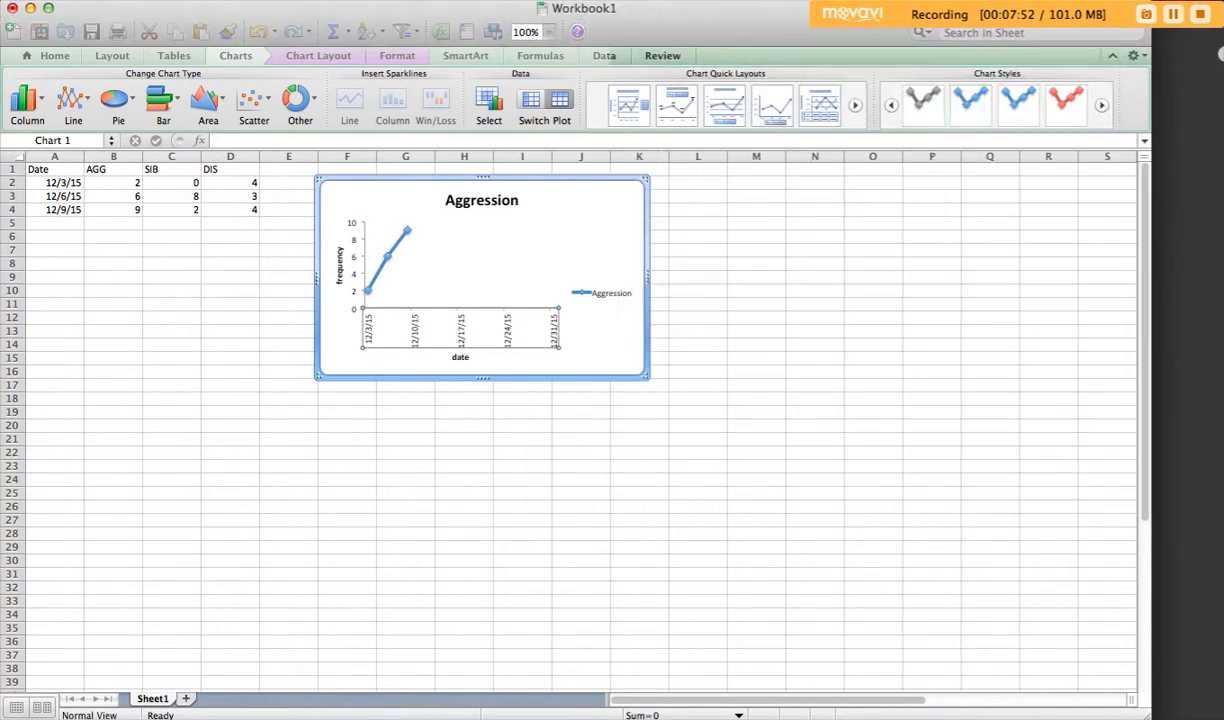